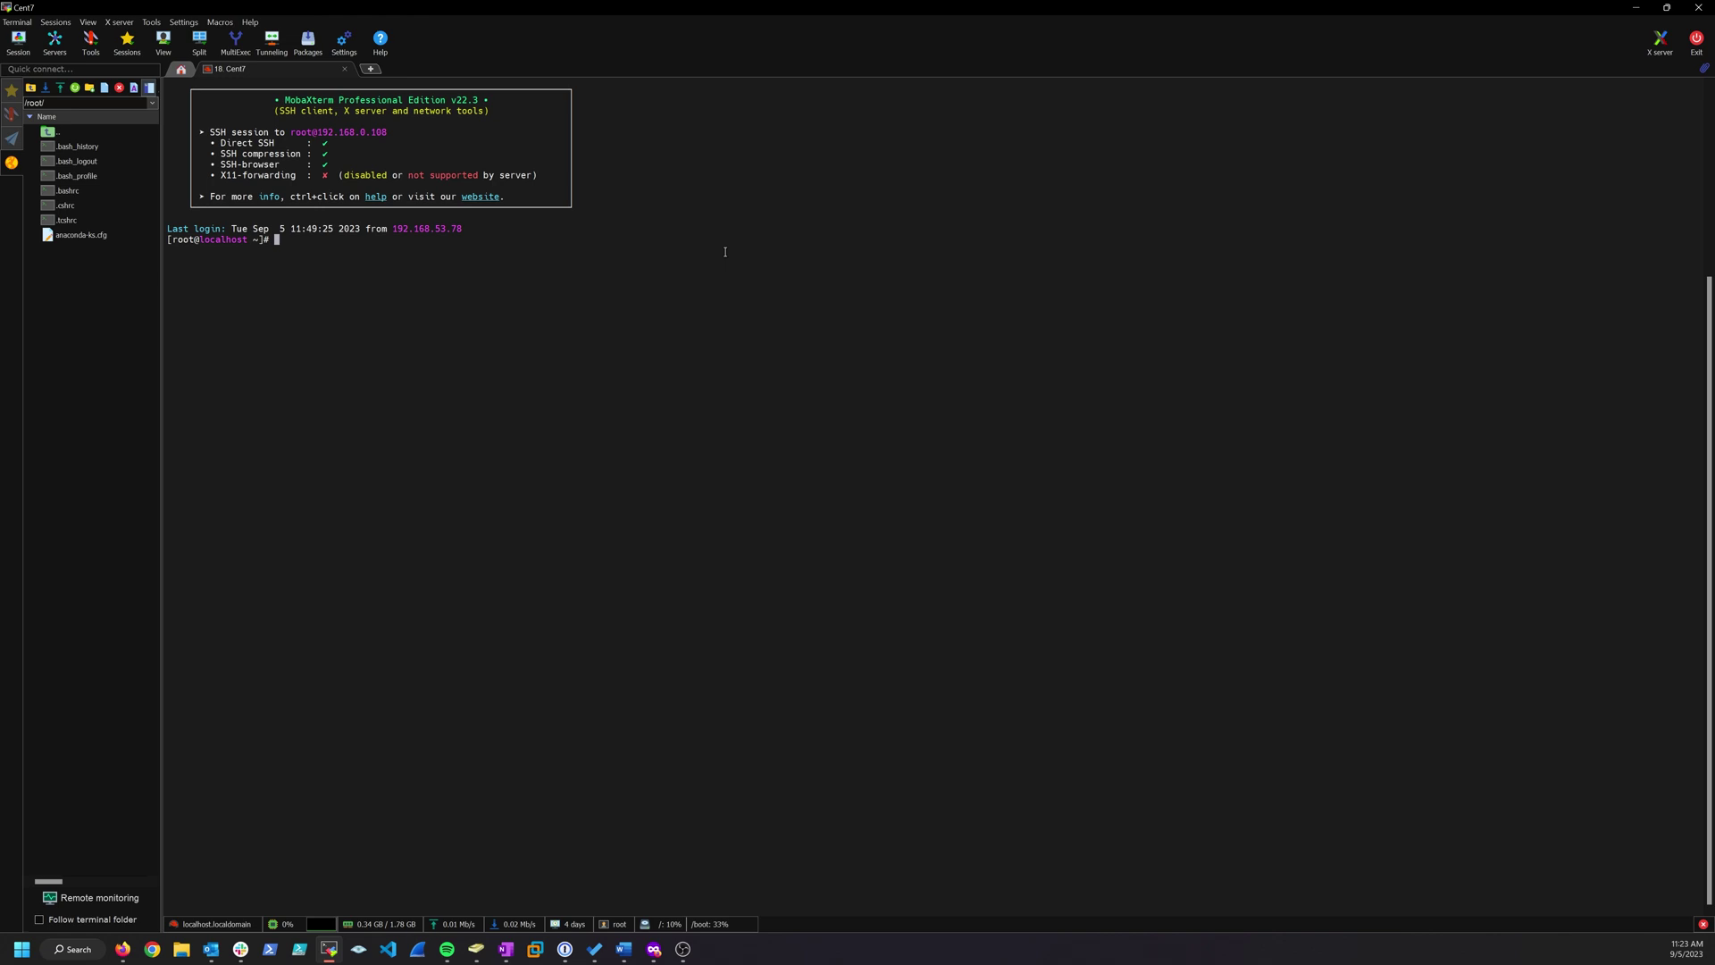
type("yum ")
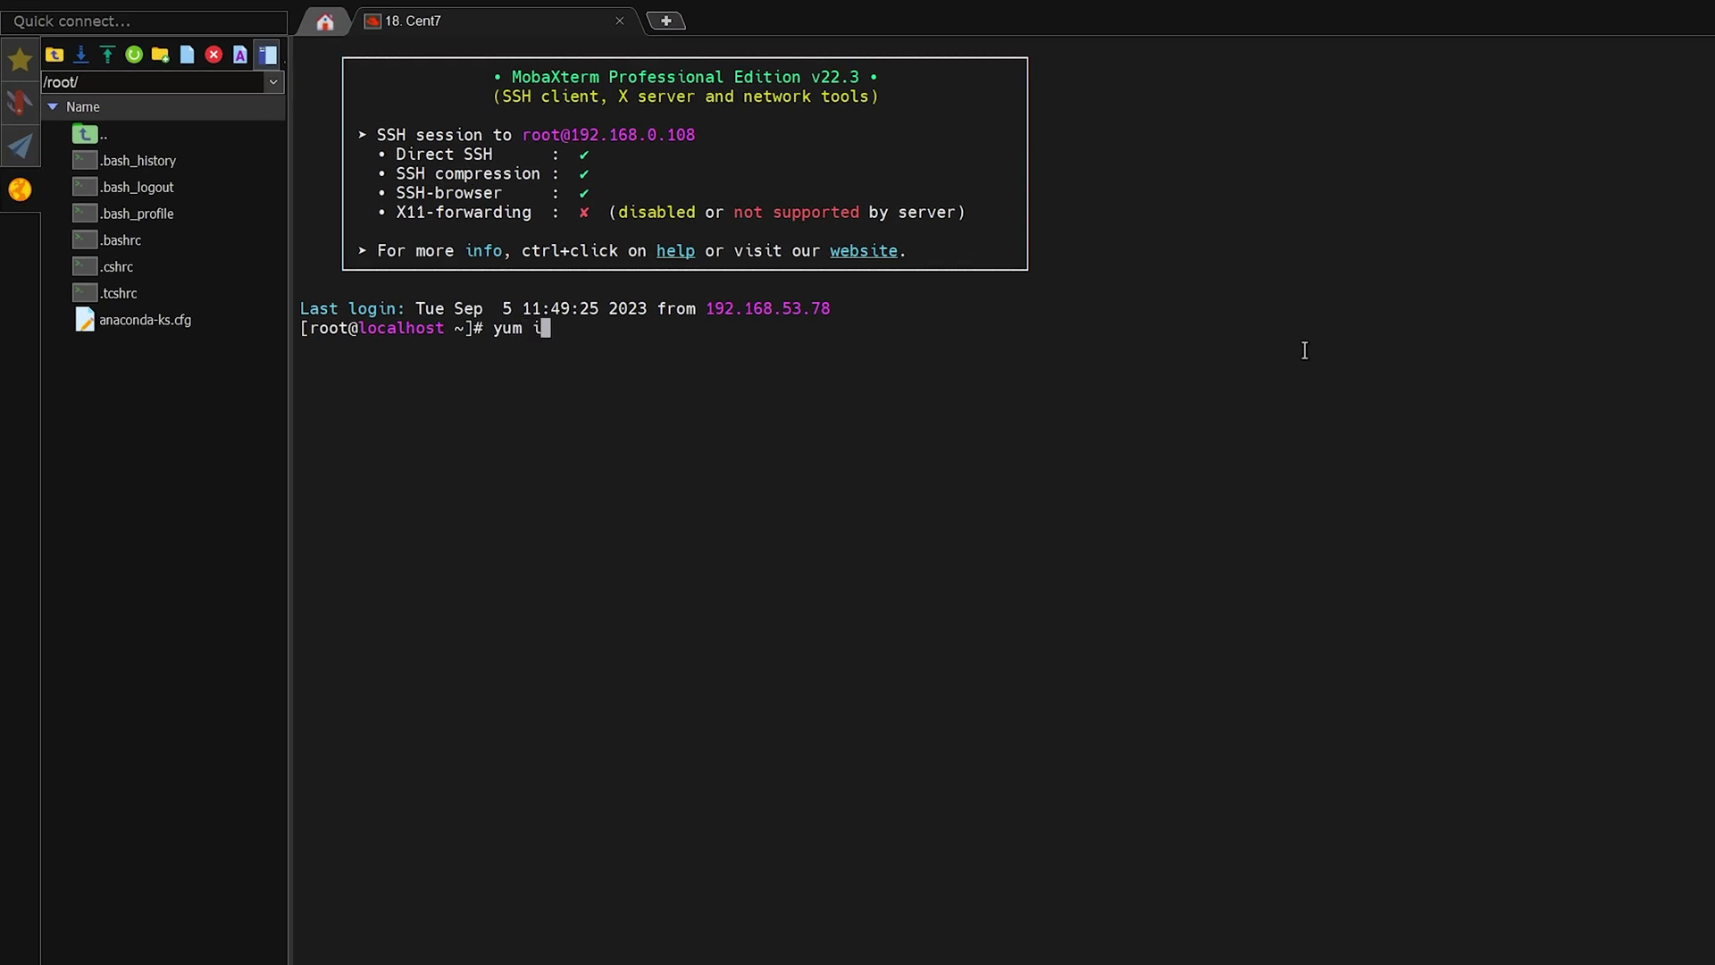
type("install wget -w")
- Fix the typo and run 'yum install wget -y'; wget is already at the latest version
key("BackSpace")
key("BackSpace")
type("y")
key("Return")
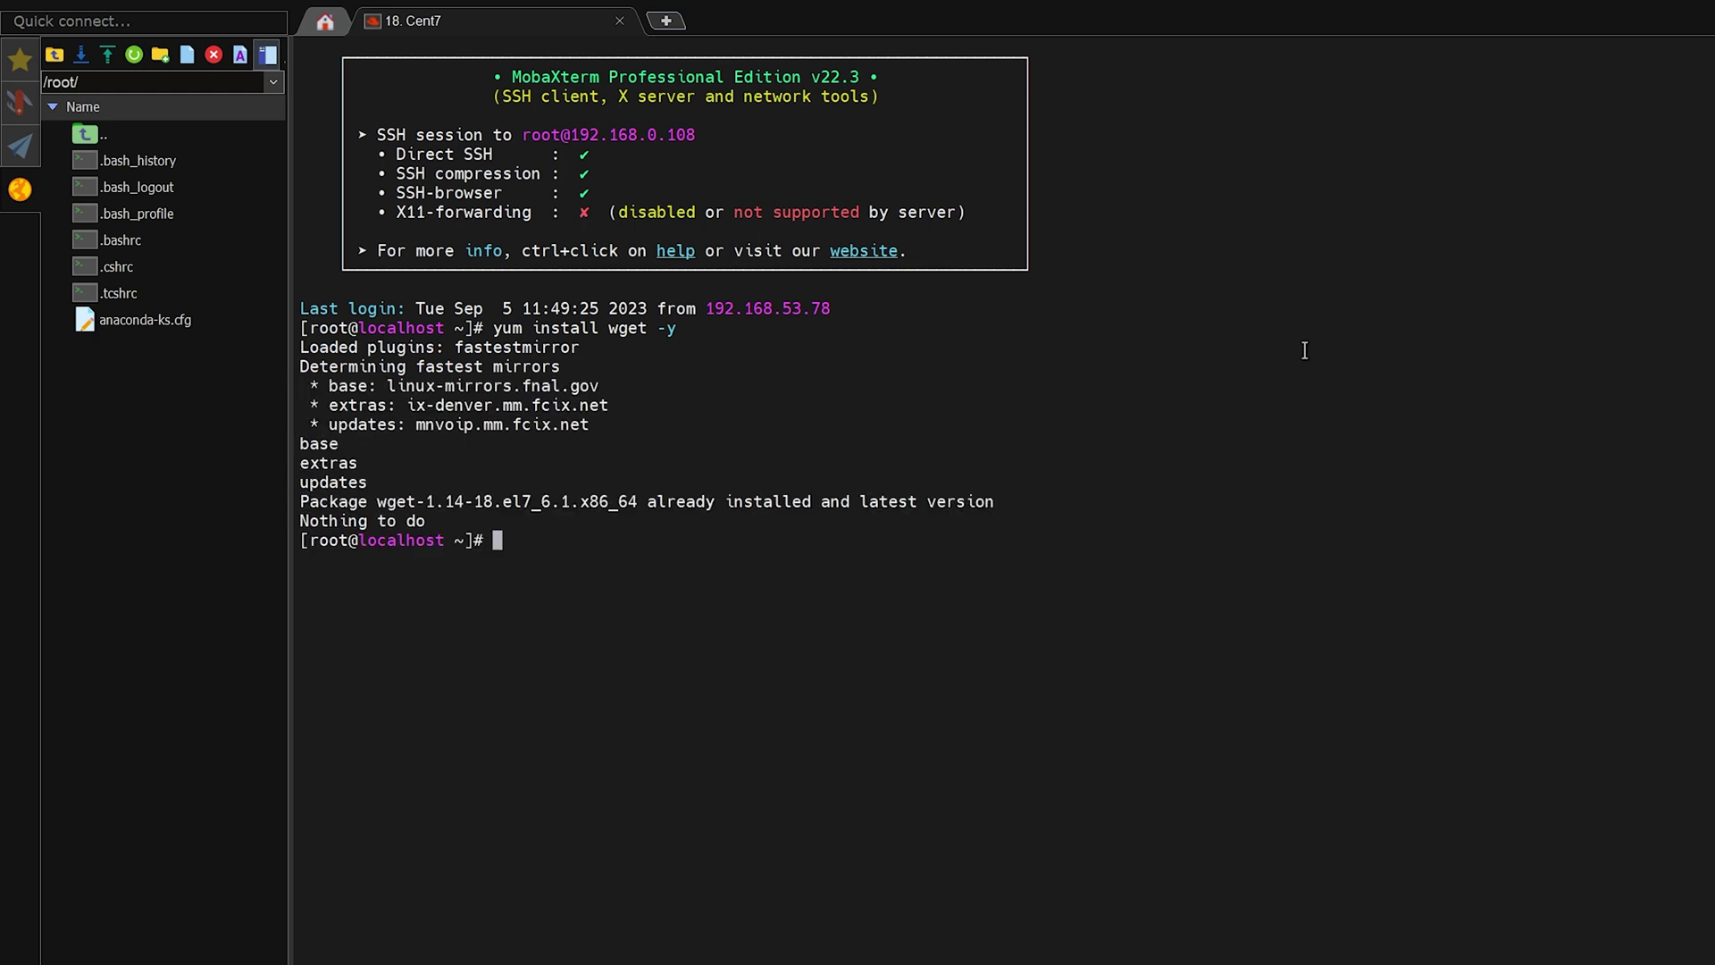
type("cd /ct")
- In /tmp, download linux-nrpe-agent.tar.gz with the corrected wget command and begin extracting it
key("BackSpace")
key("BackSpace")
type("tmp")
key("Return")
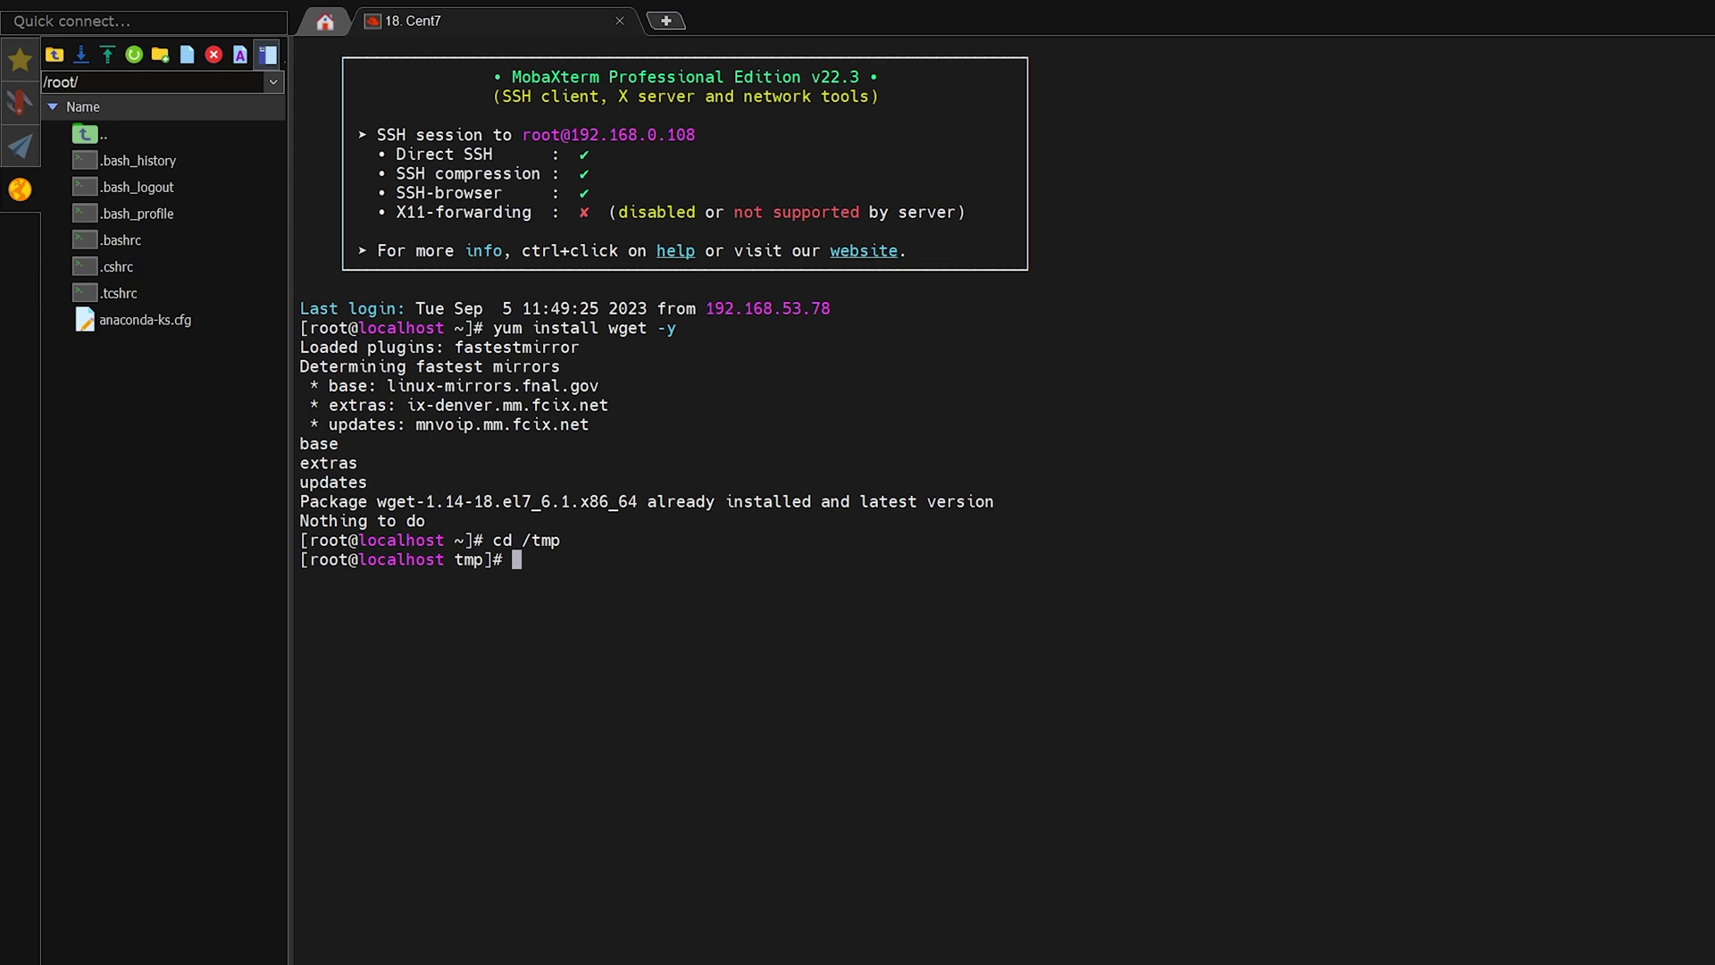
right_click(663, 490)
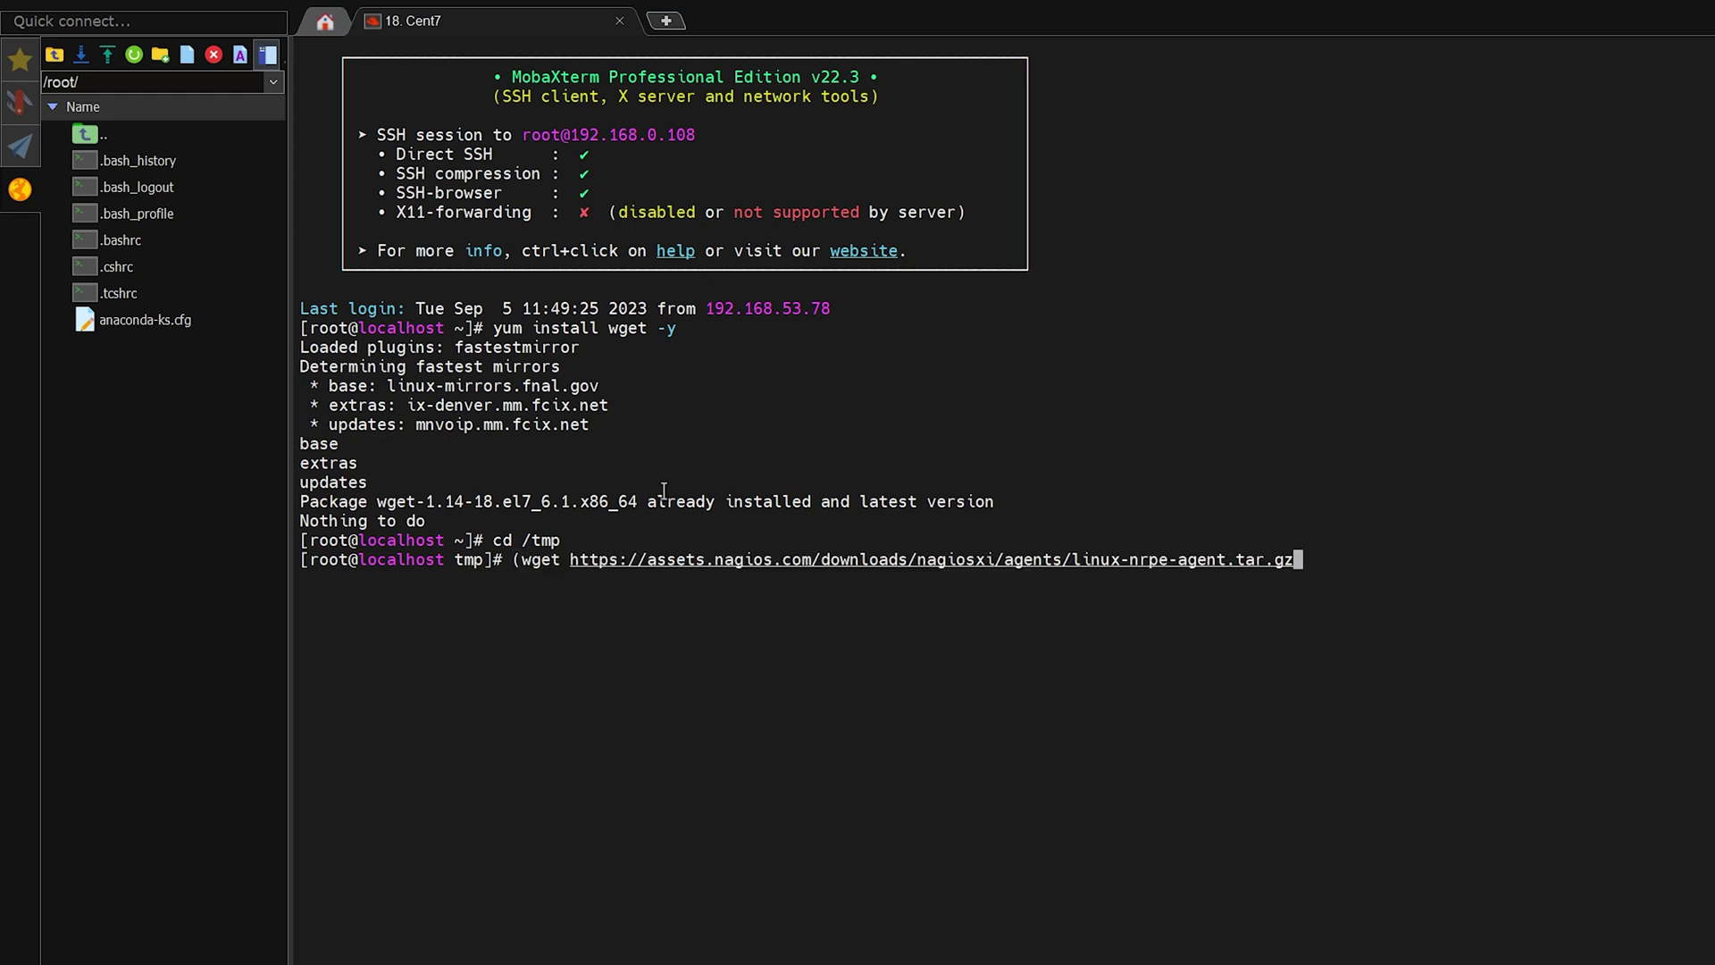
key("ctrl+Left")
key("ctrl+Left")
key("ctrl+Left")
key("ctrl+Left")
key("ctrl+Left")
key("BackSpace")
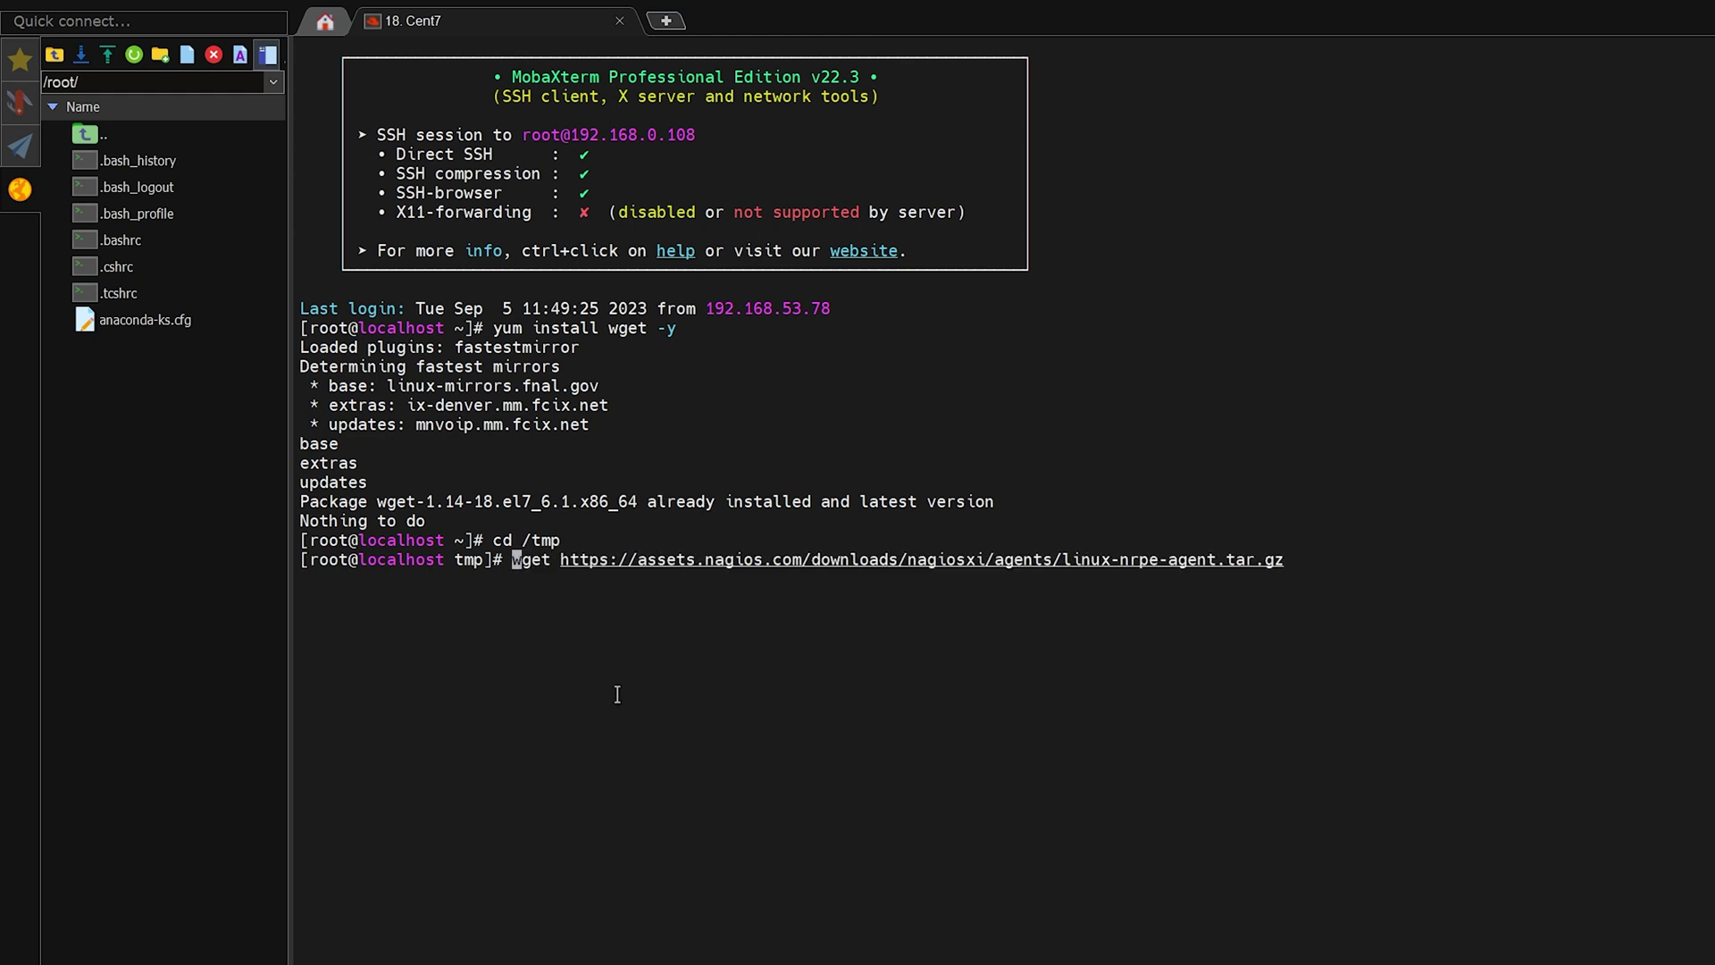
key("Return")
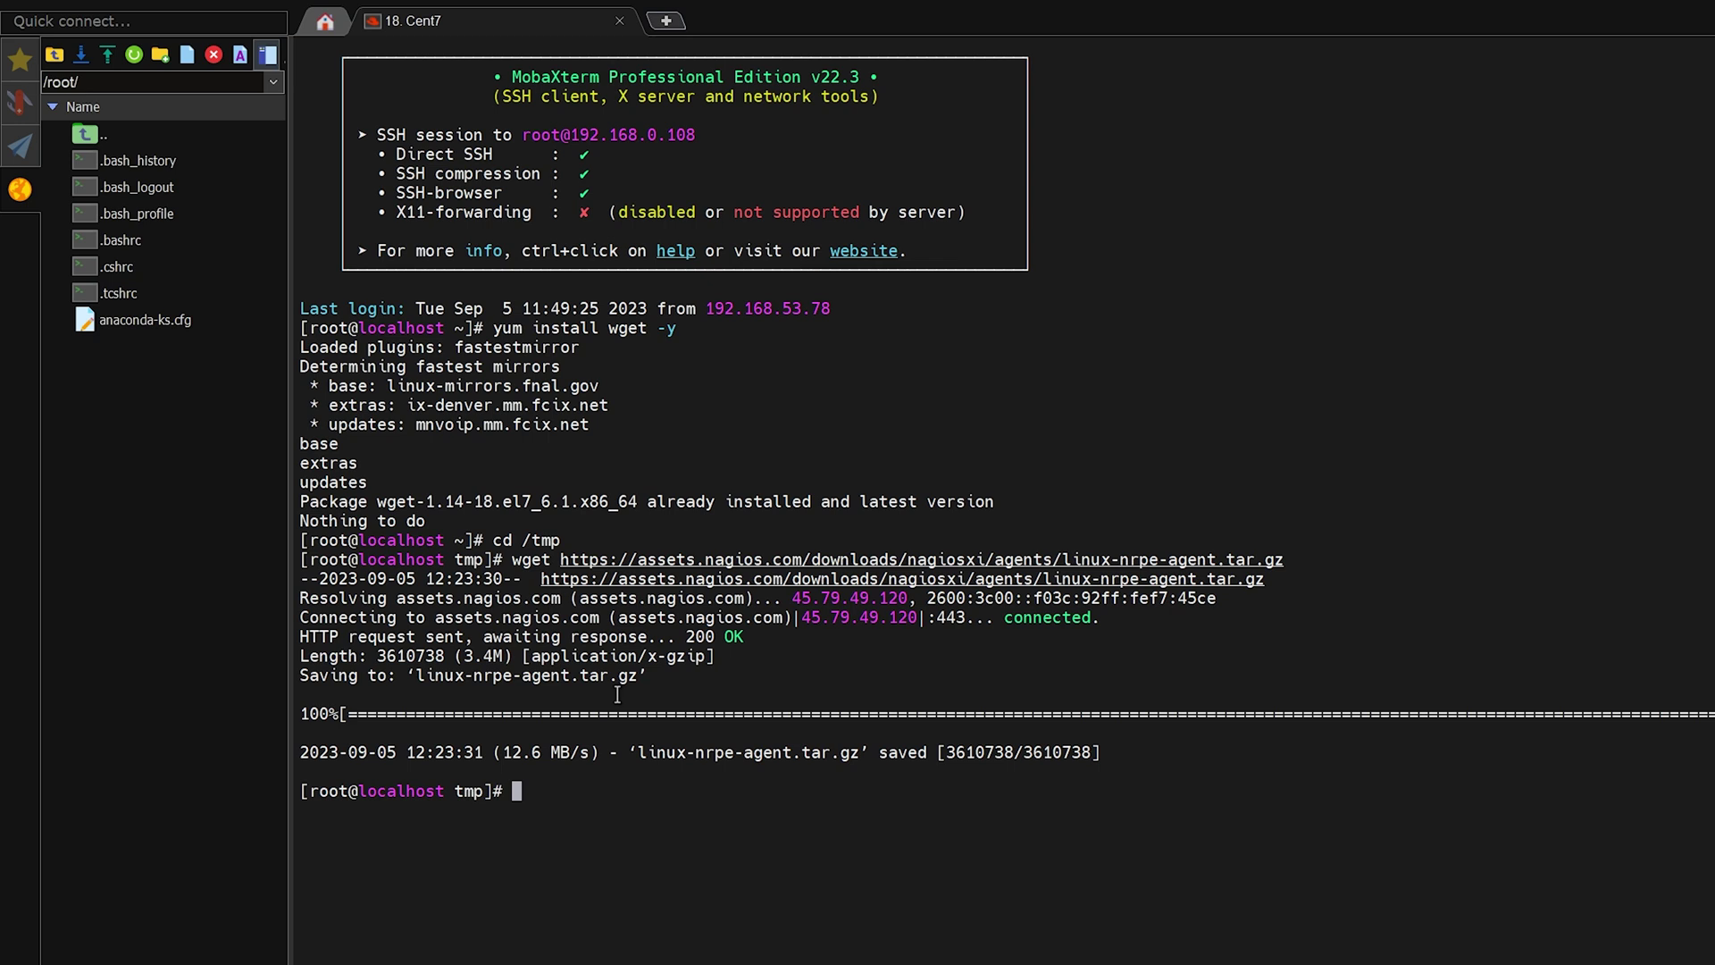
type("tar ")
type("xzf ")
type("lin")
key("Tab")
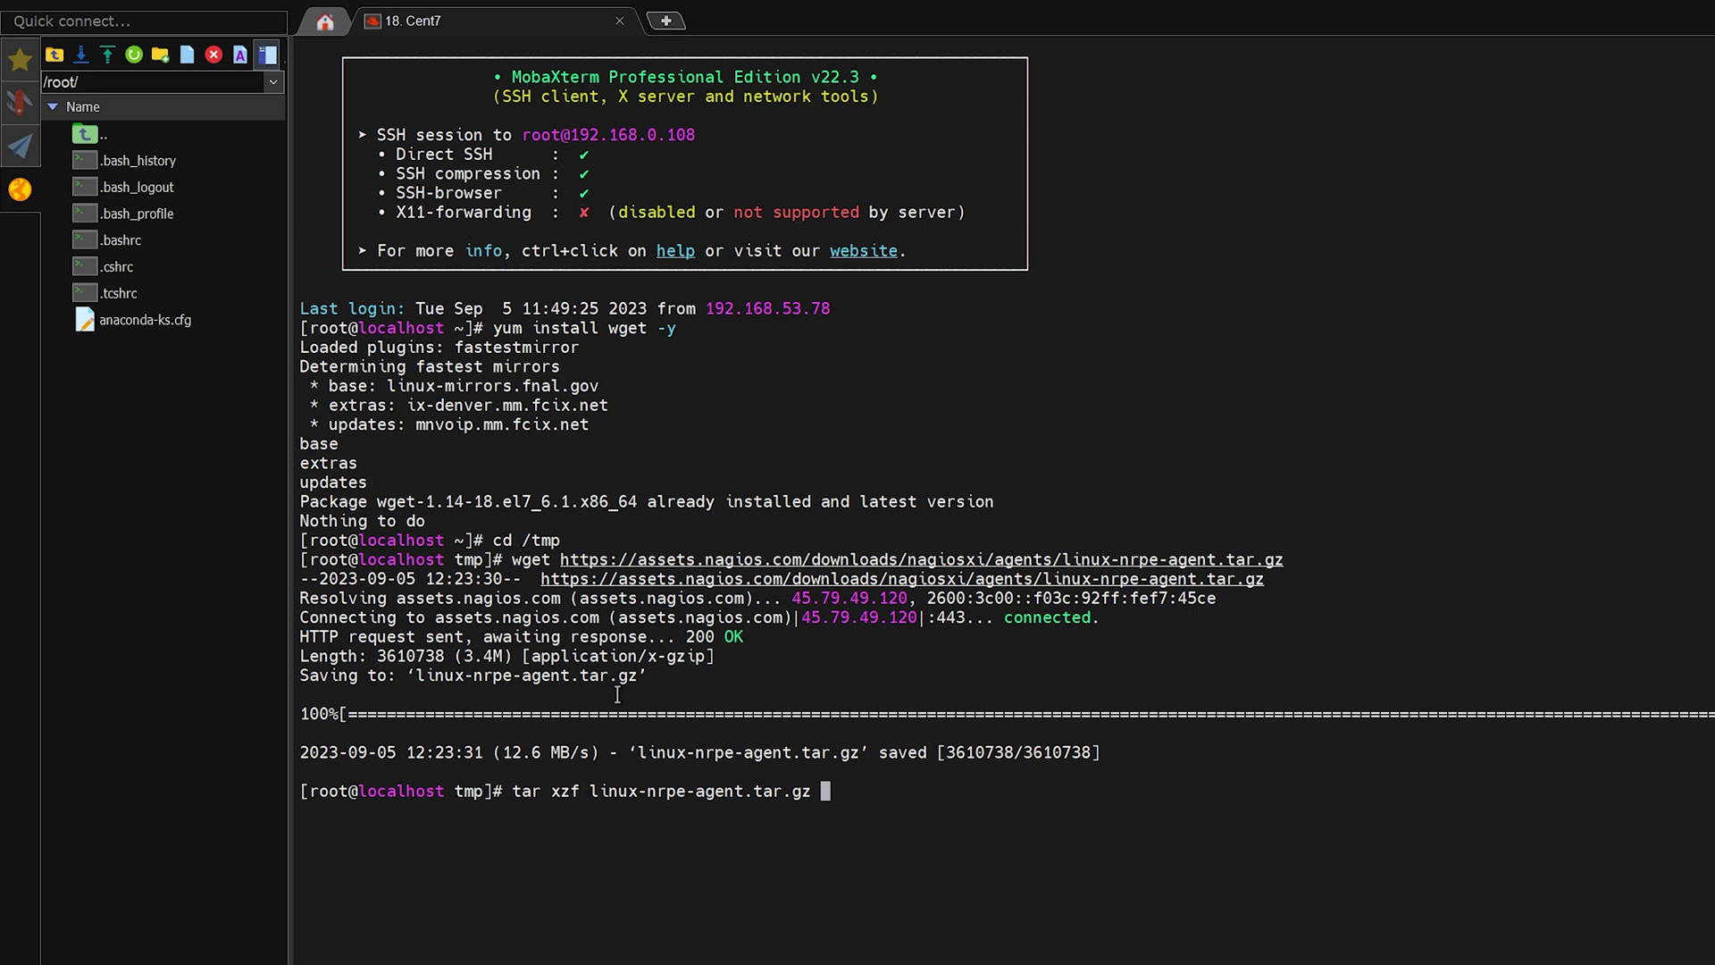
- Extract the archive, then enter and list the linux-nrpe-agent folder
key("Return")
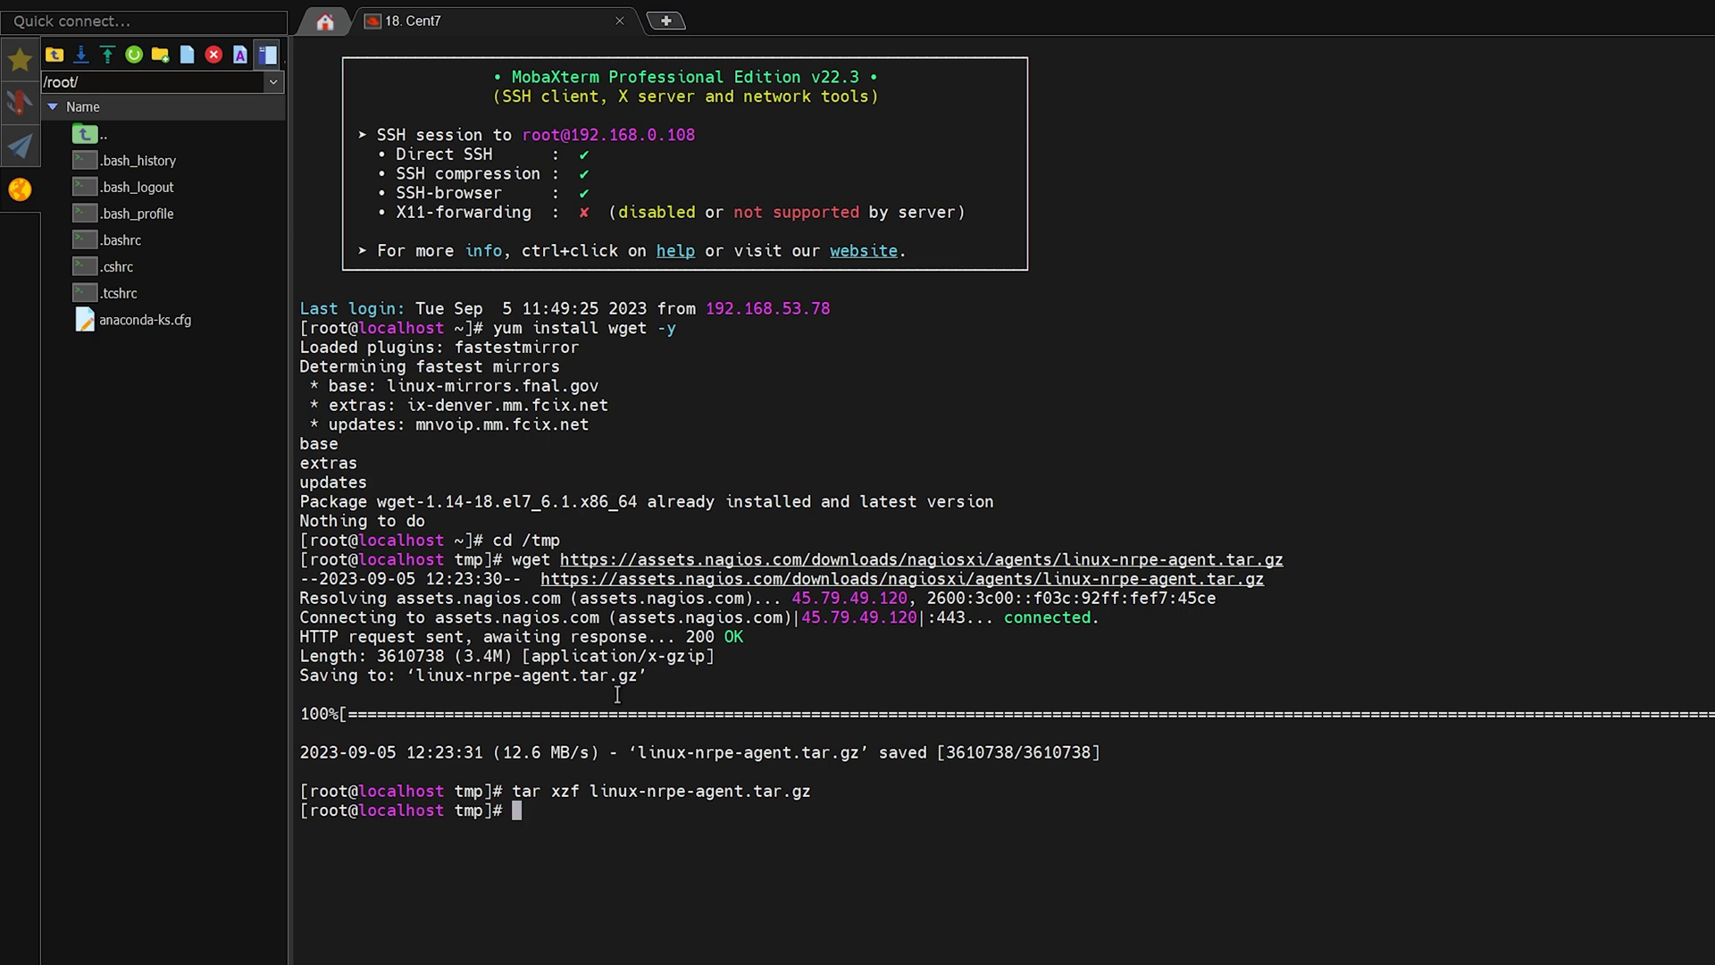
type("cd ")
type("li")
key("Tab")
key("Return")
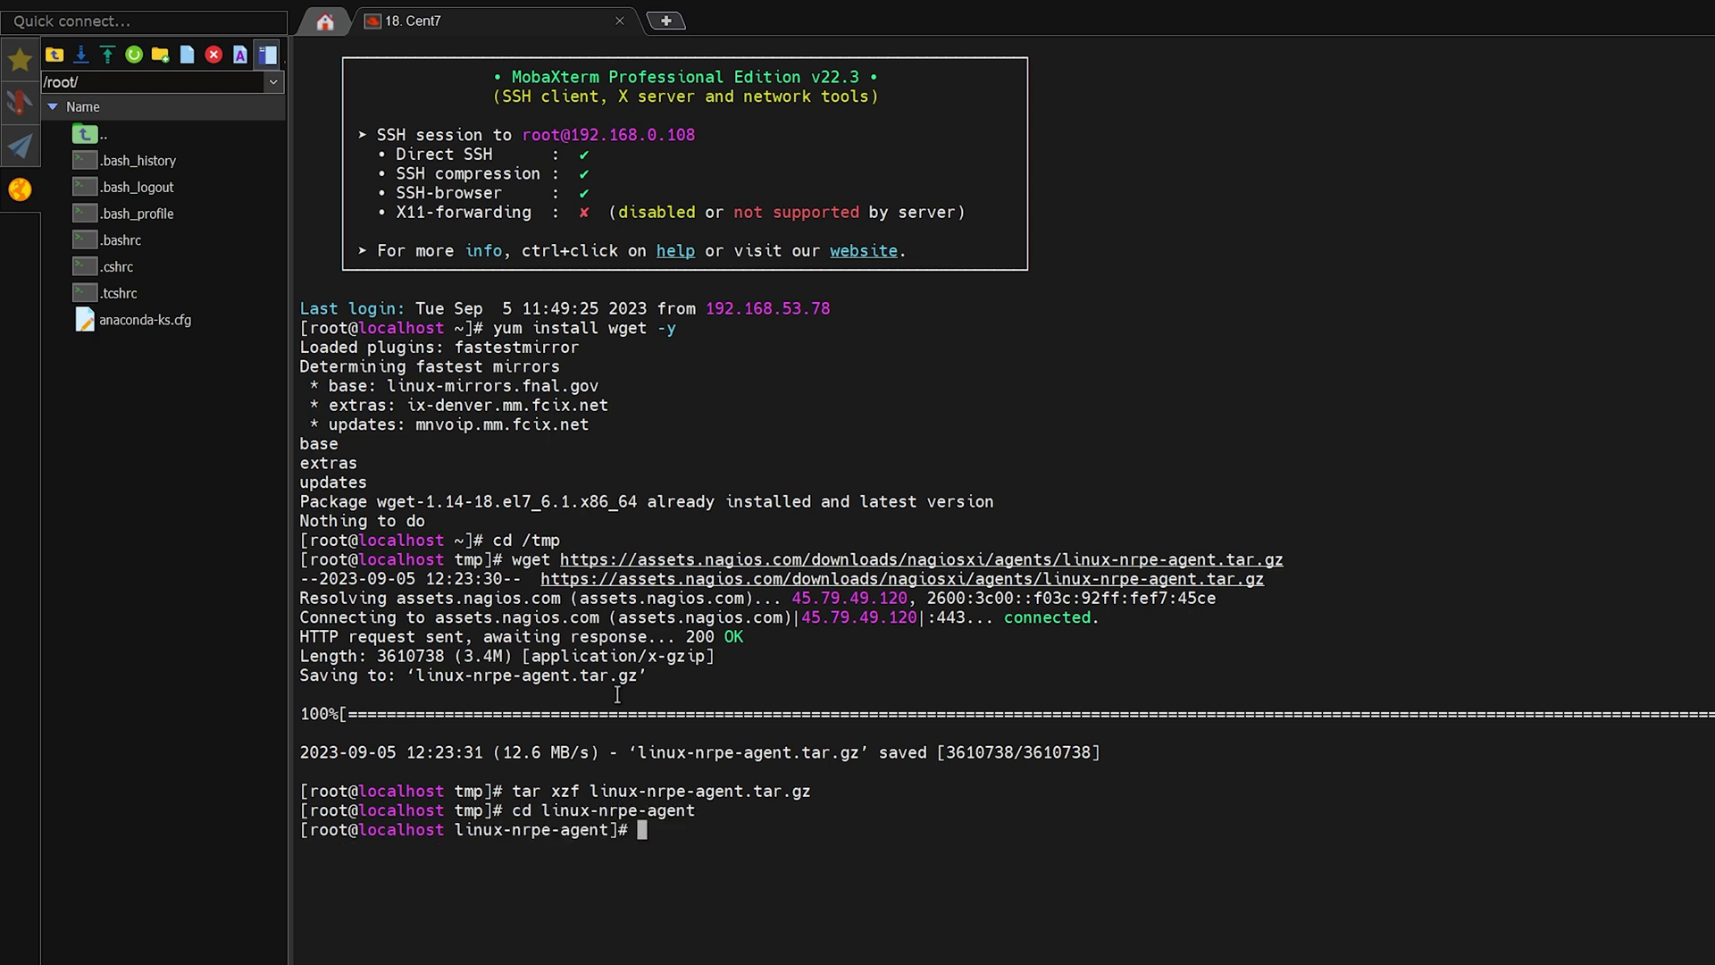
type("ll")
key("Return")
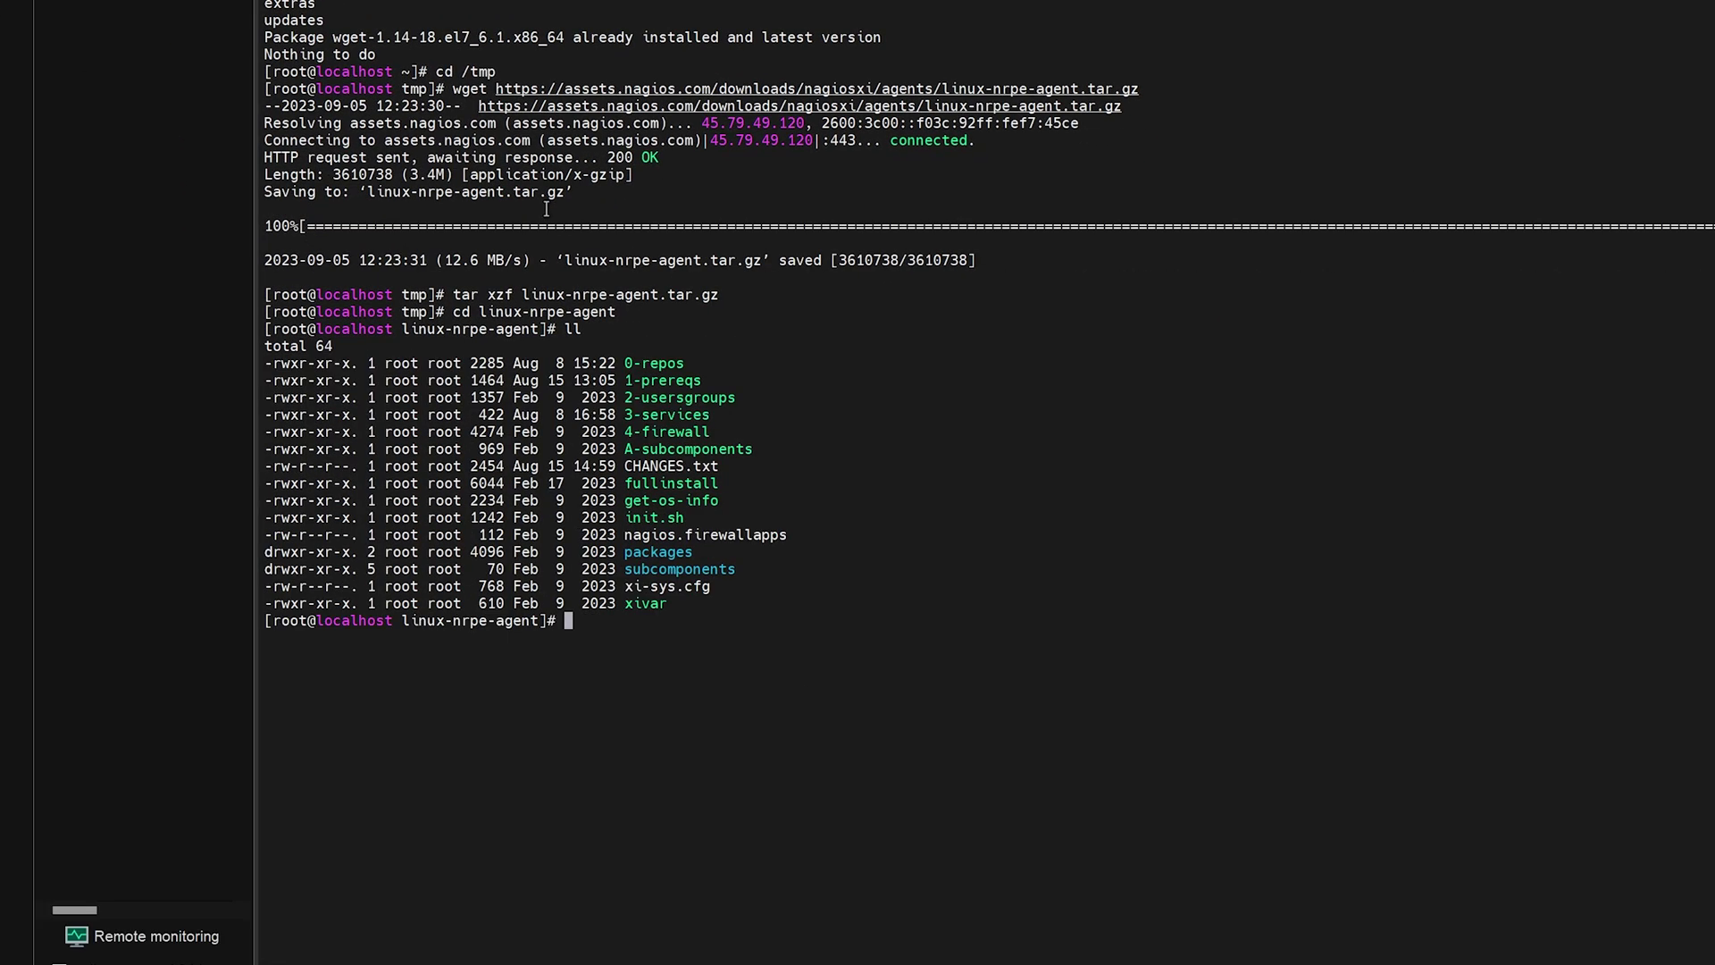
type("./fu")
- Run ./fullinstall and answer y to continue the installation
key("Tab")
key("Return")
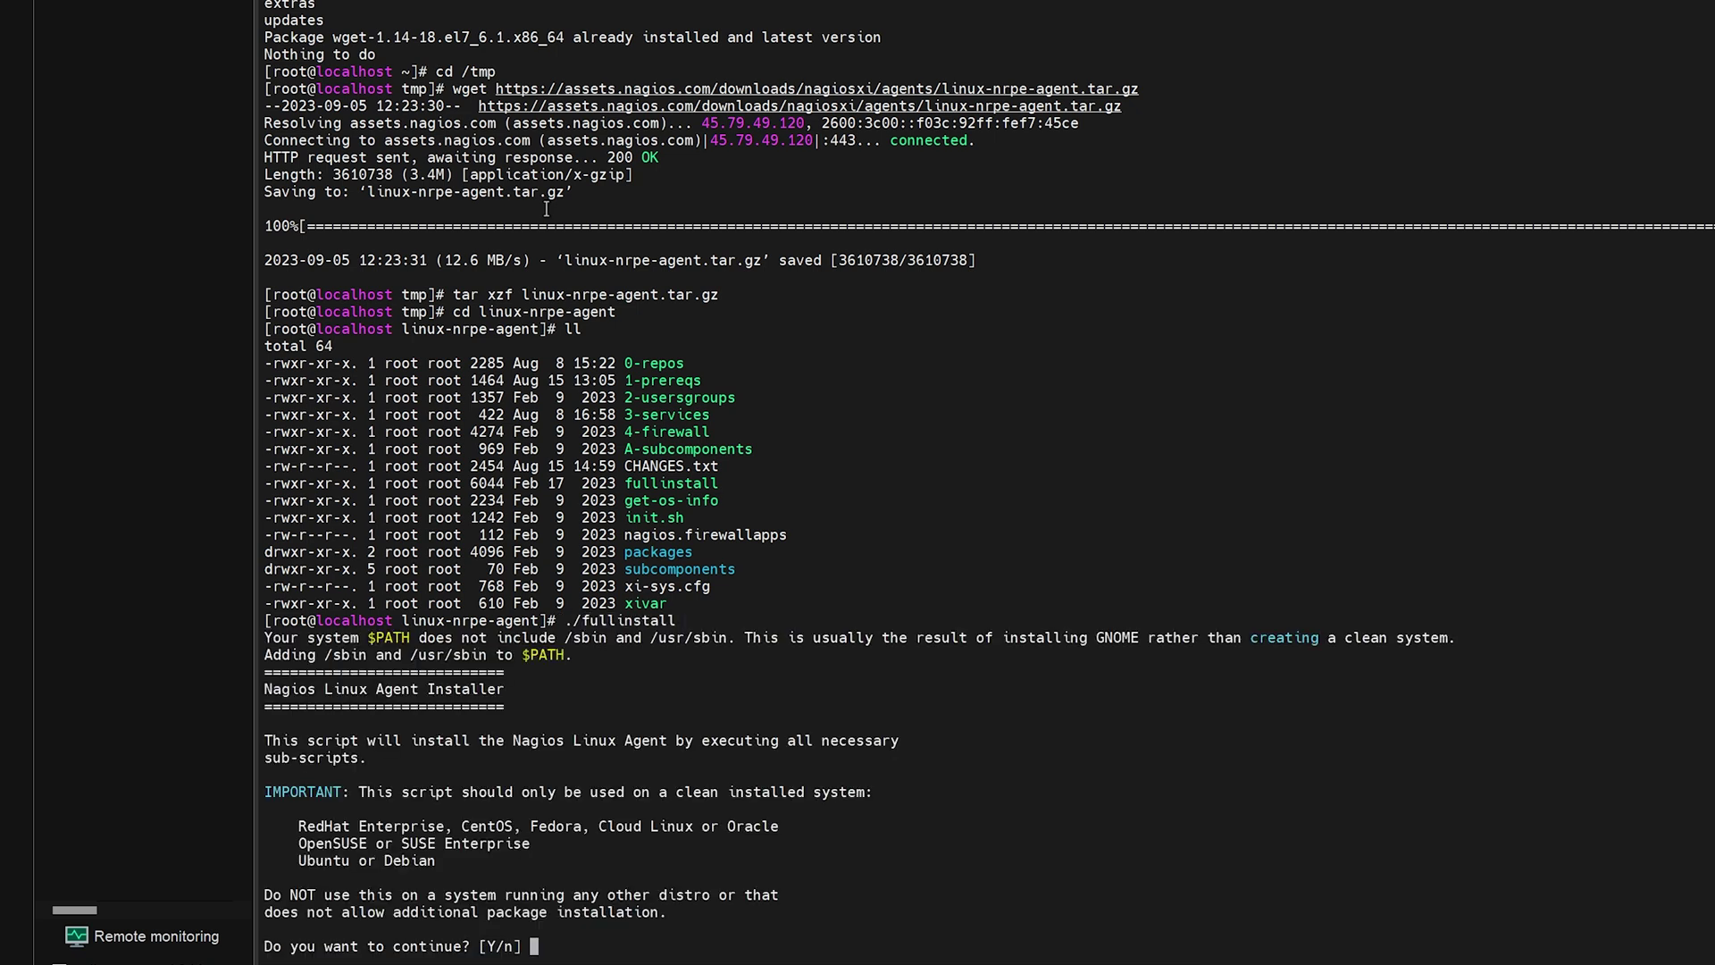
type("y")
key("Return")
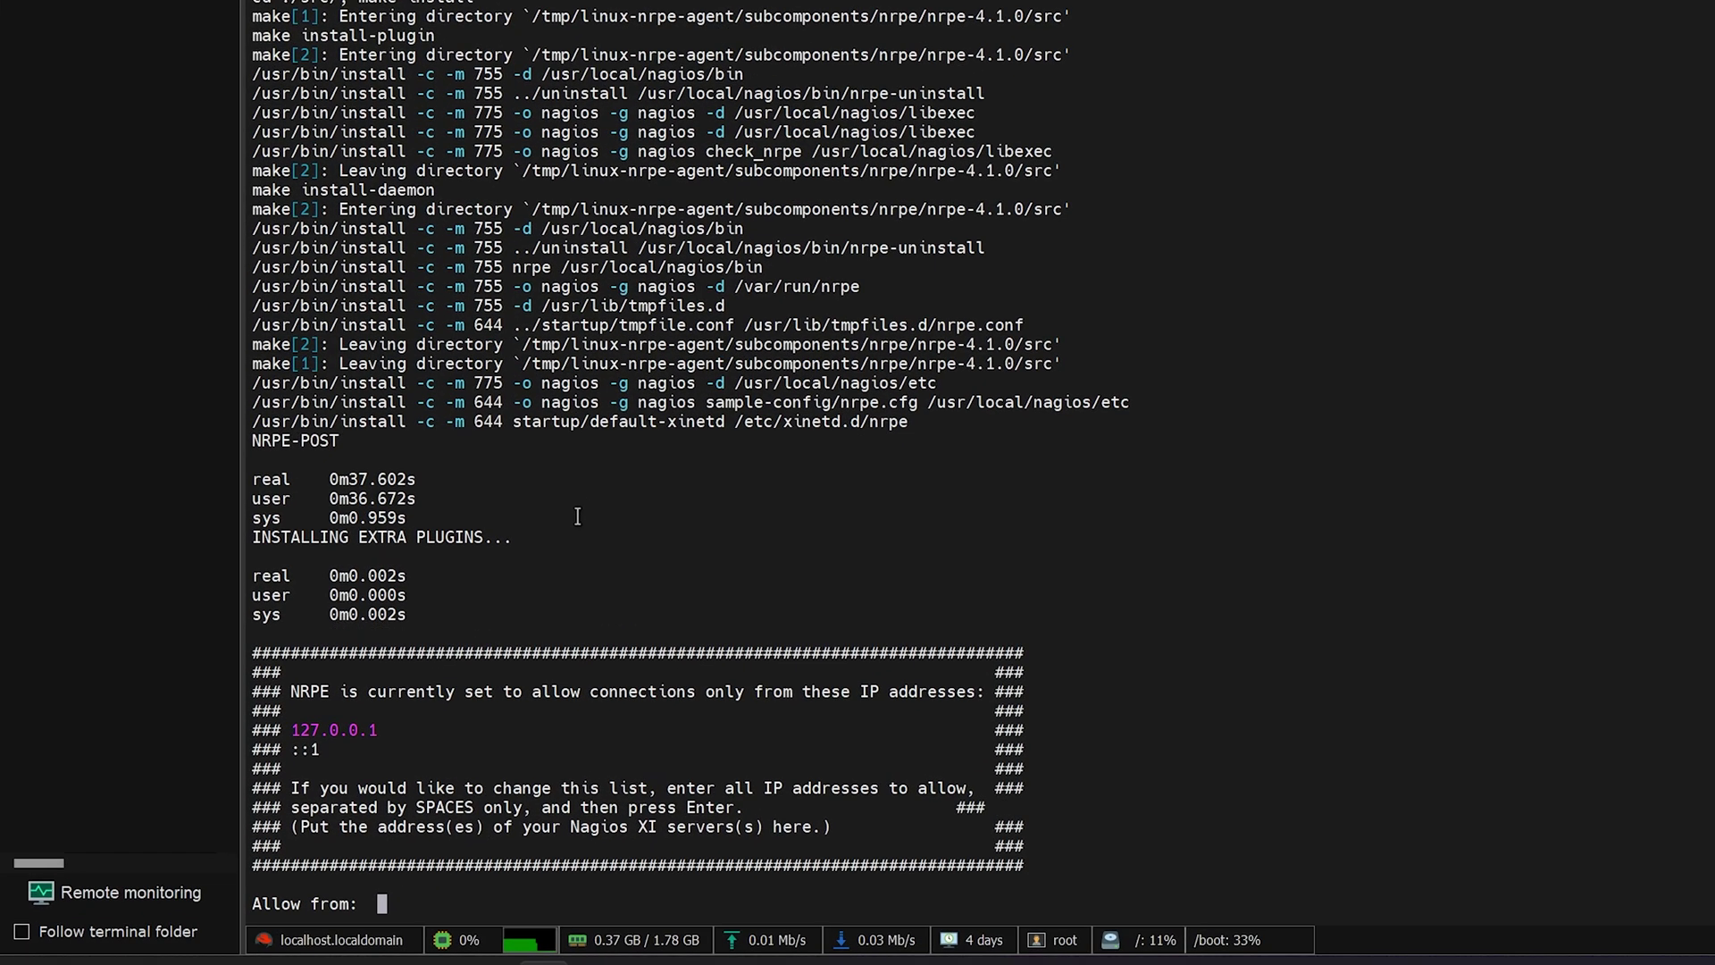
type("192.1")
type("68.0.")
type("65")
type("/16")
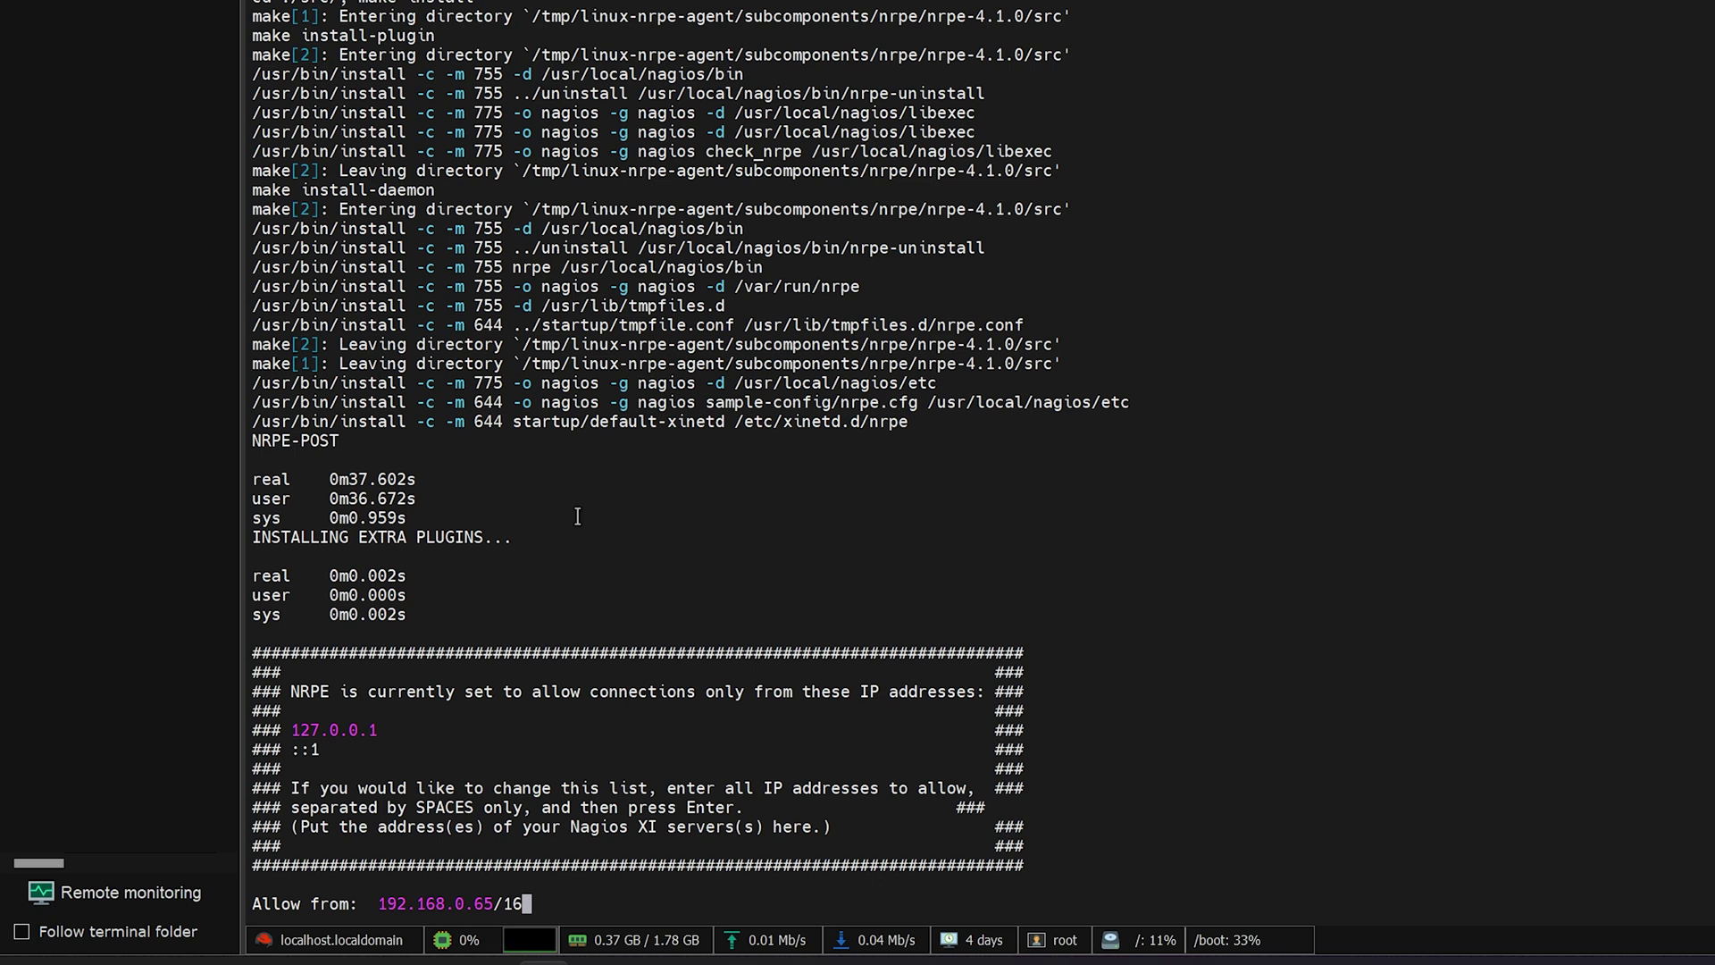
- Allow connections from 192.168.0.65/16 and let the agent installation complete
key("Return")
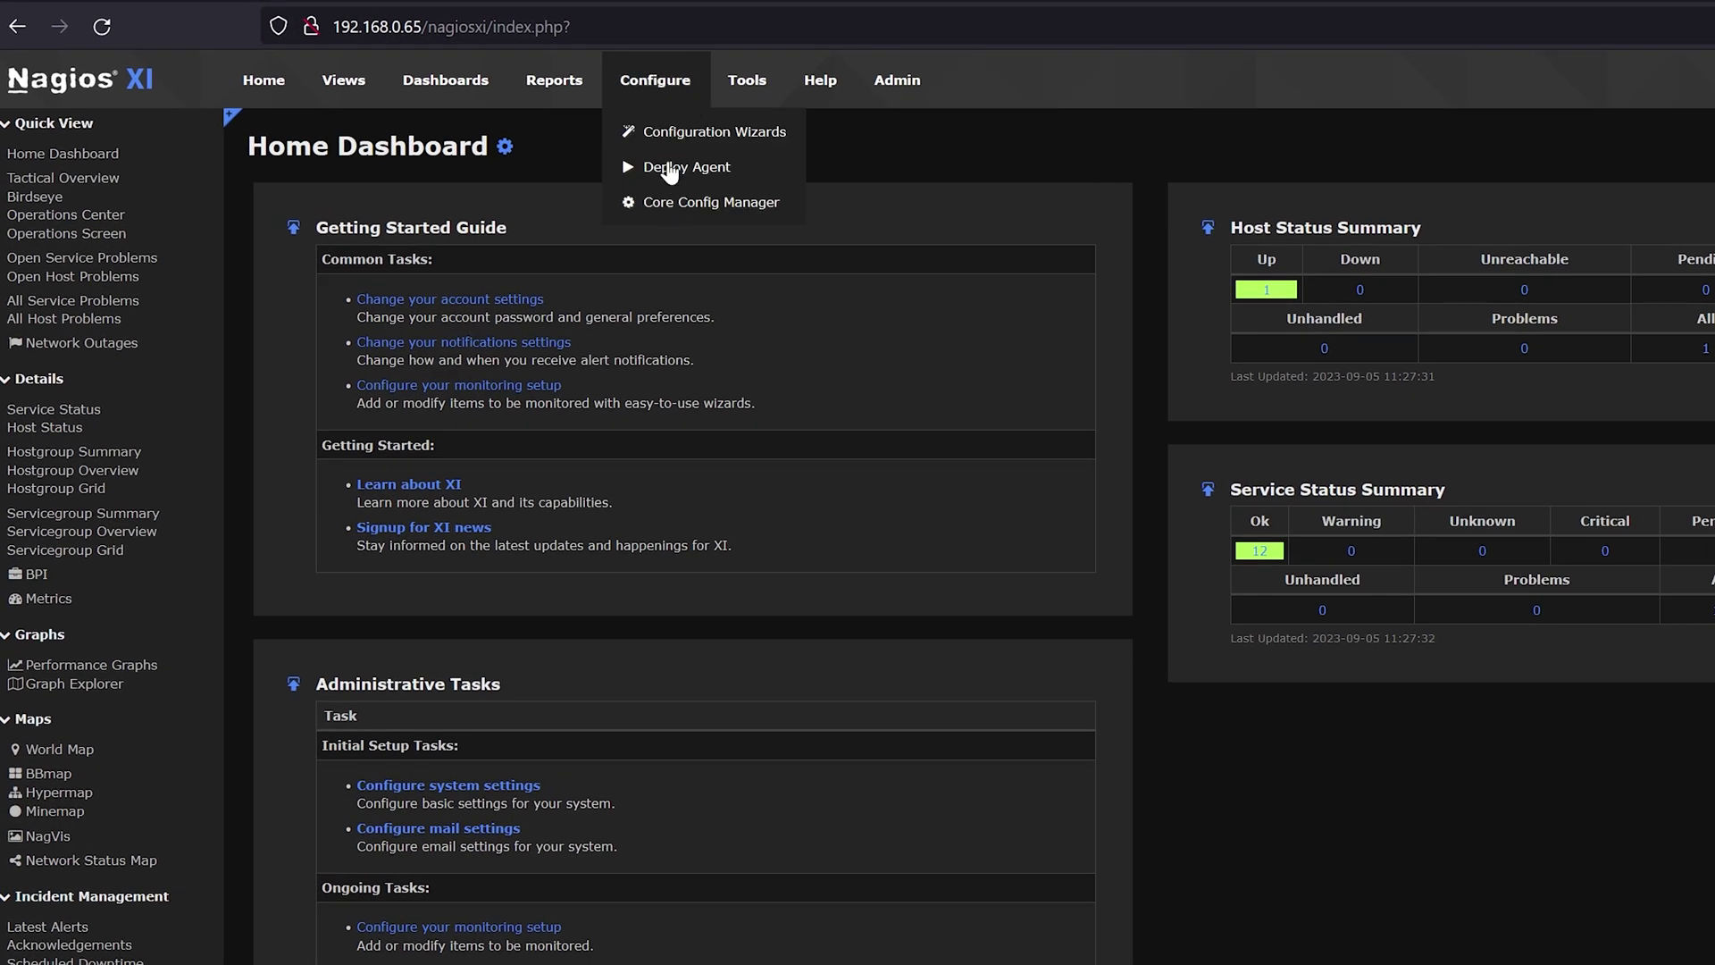
- Filter Configuration Wizards to Linux and launch Linux Server (legacy), ready for the IP address
left_click(666, 134)
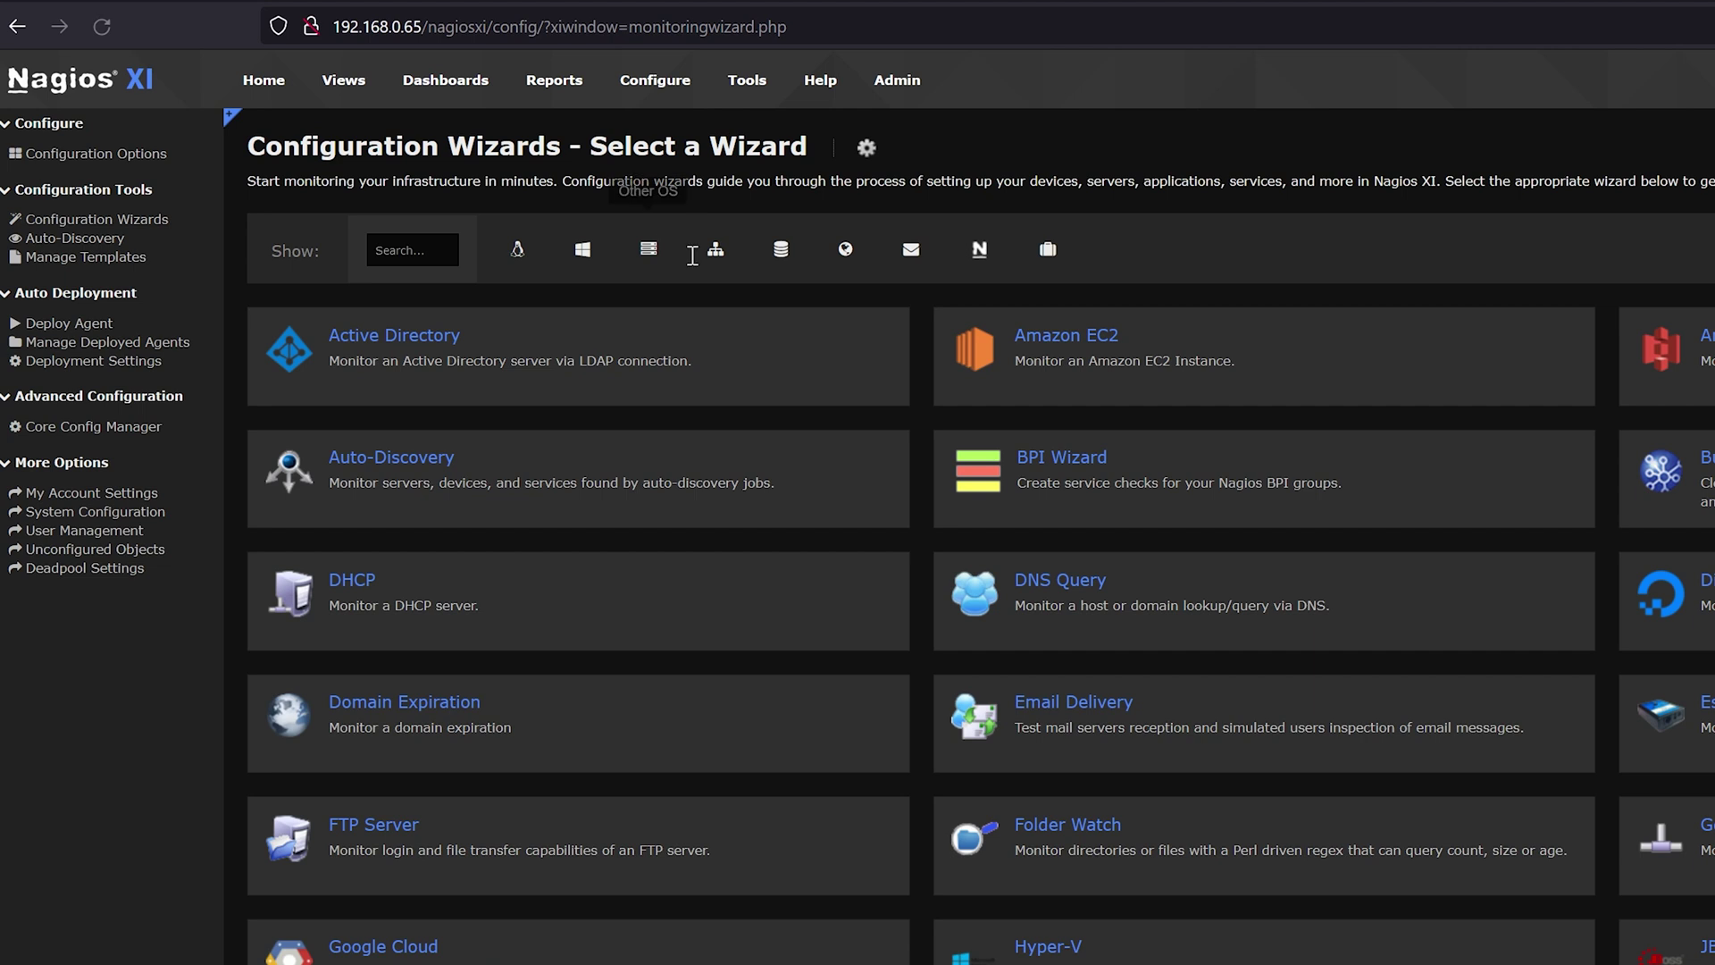
left_click(971, 278)
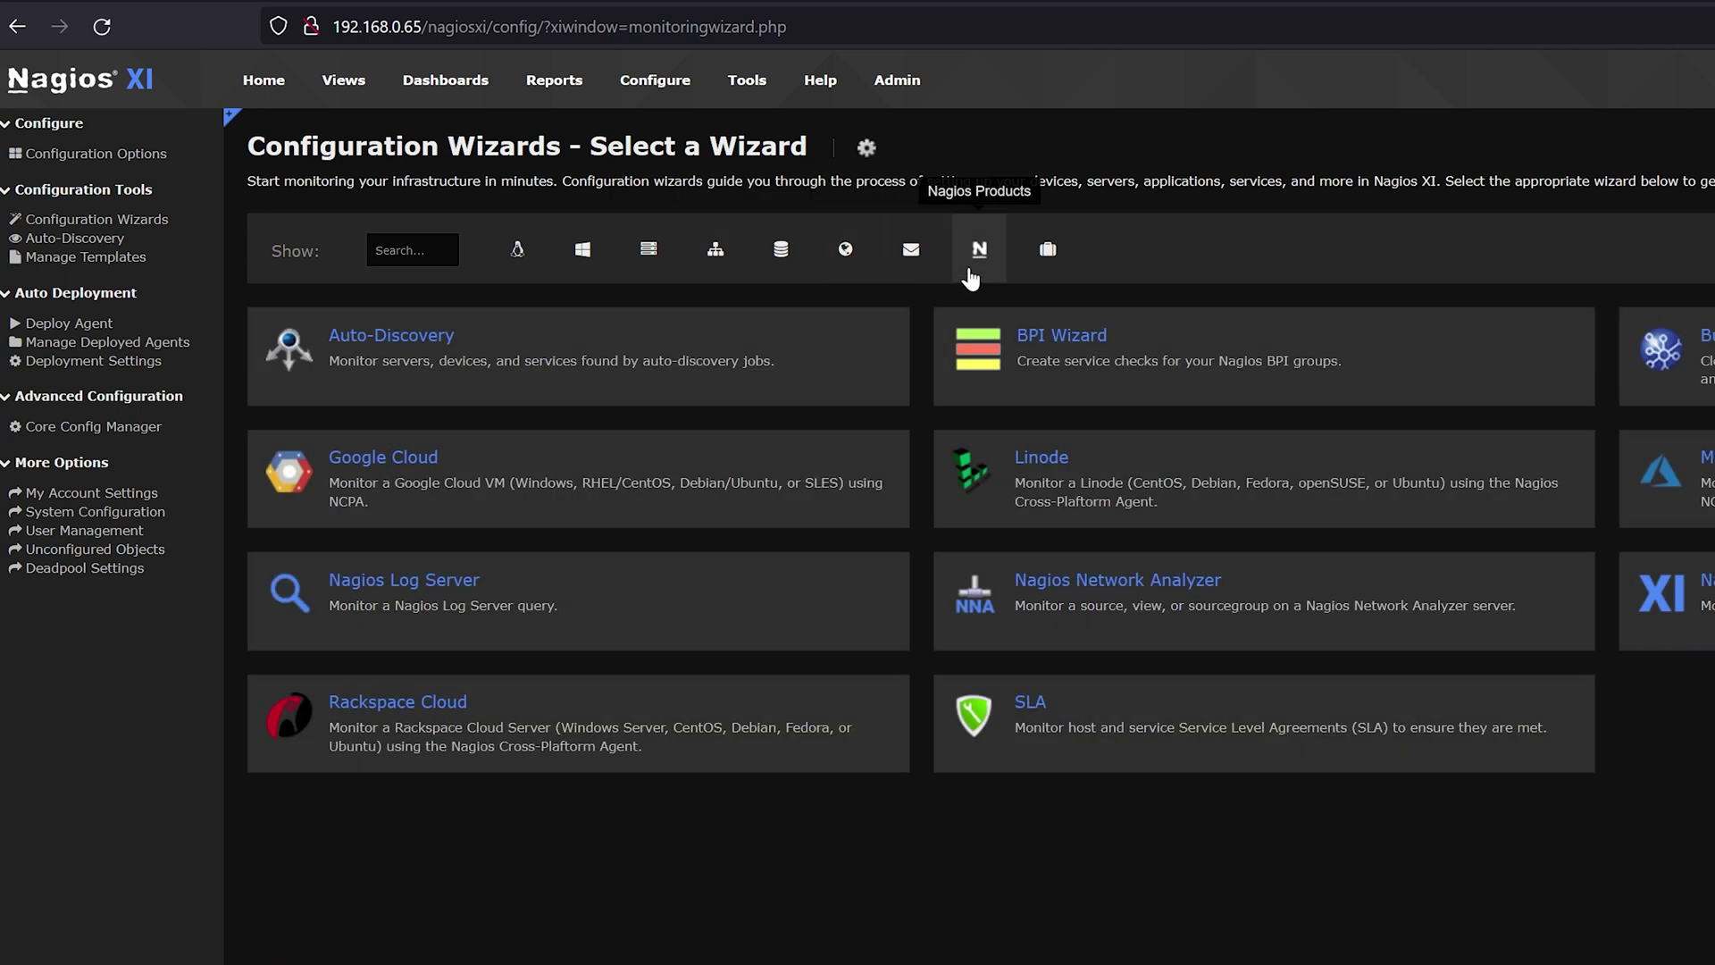
left_click(524, 251)
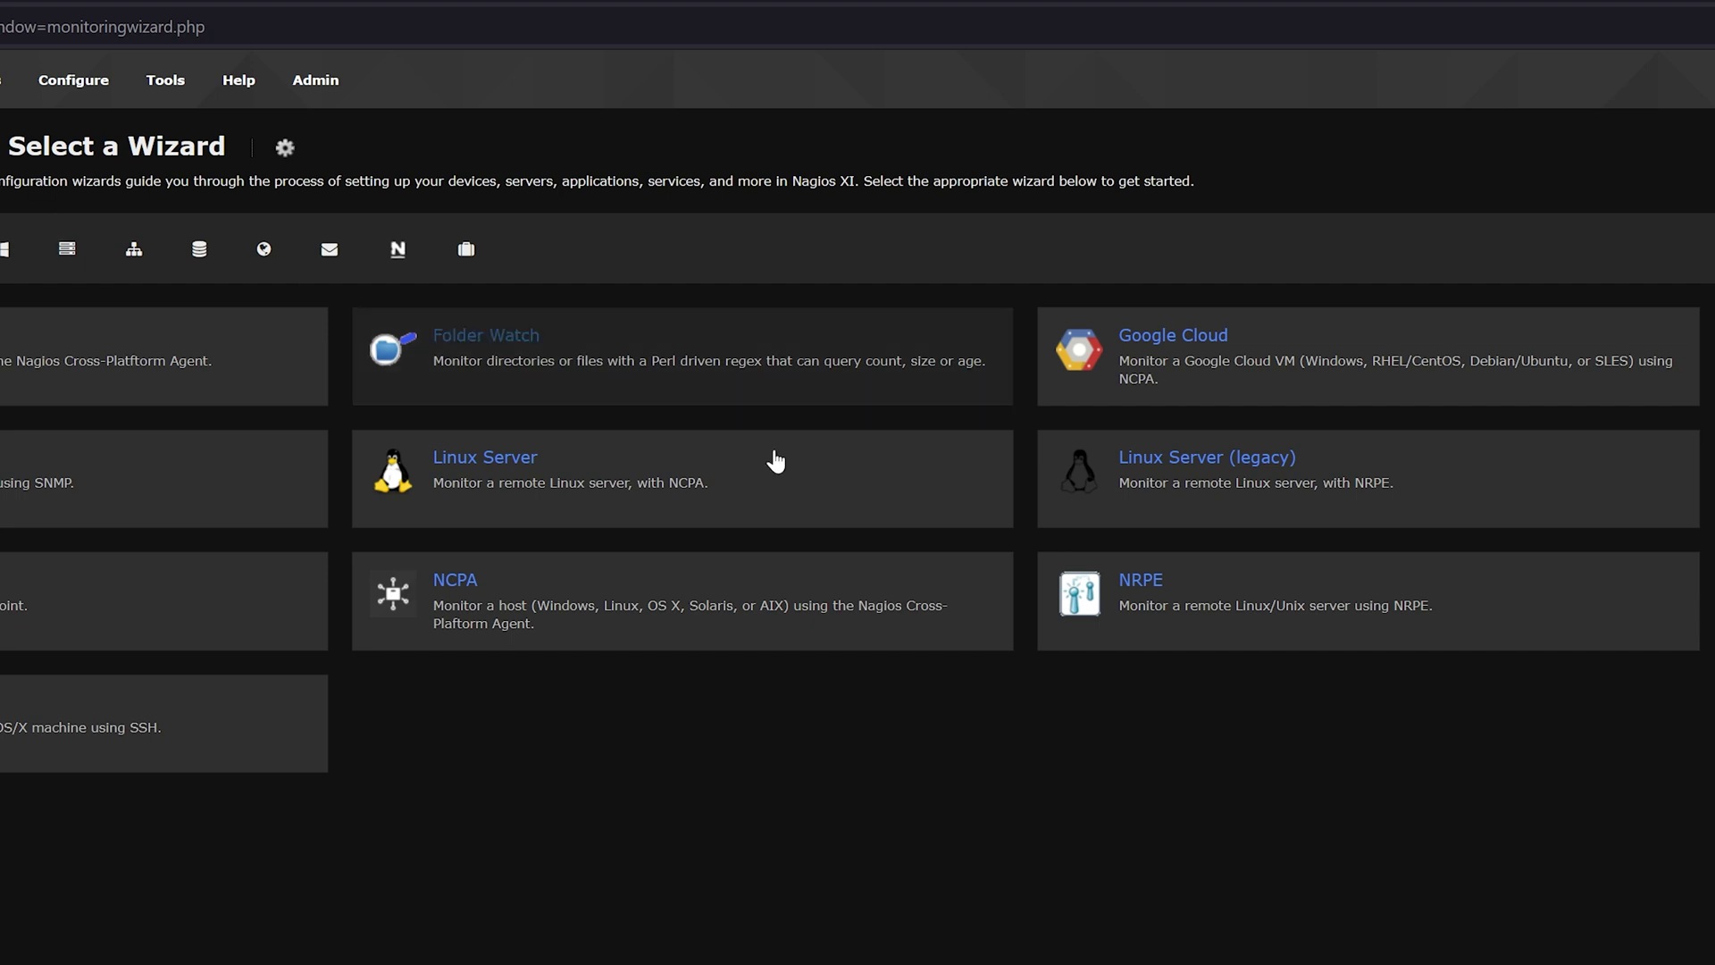
left_click(1265, 521)
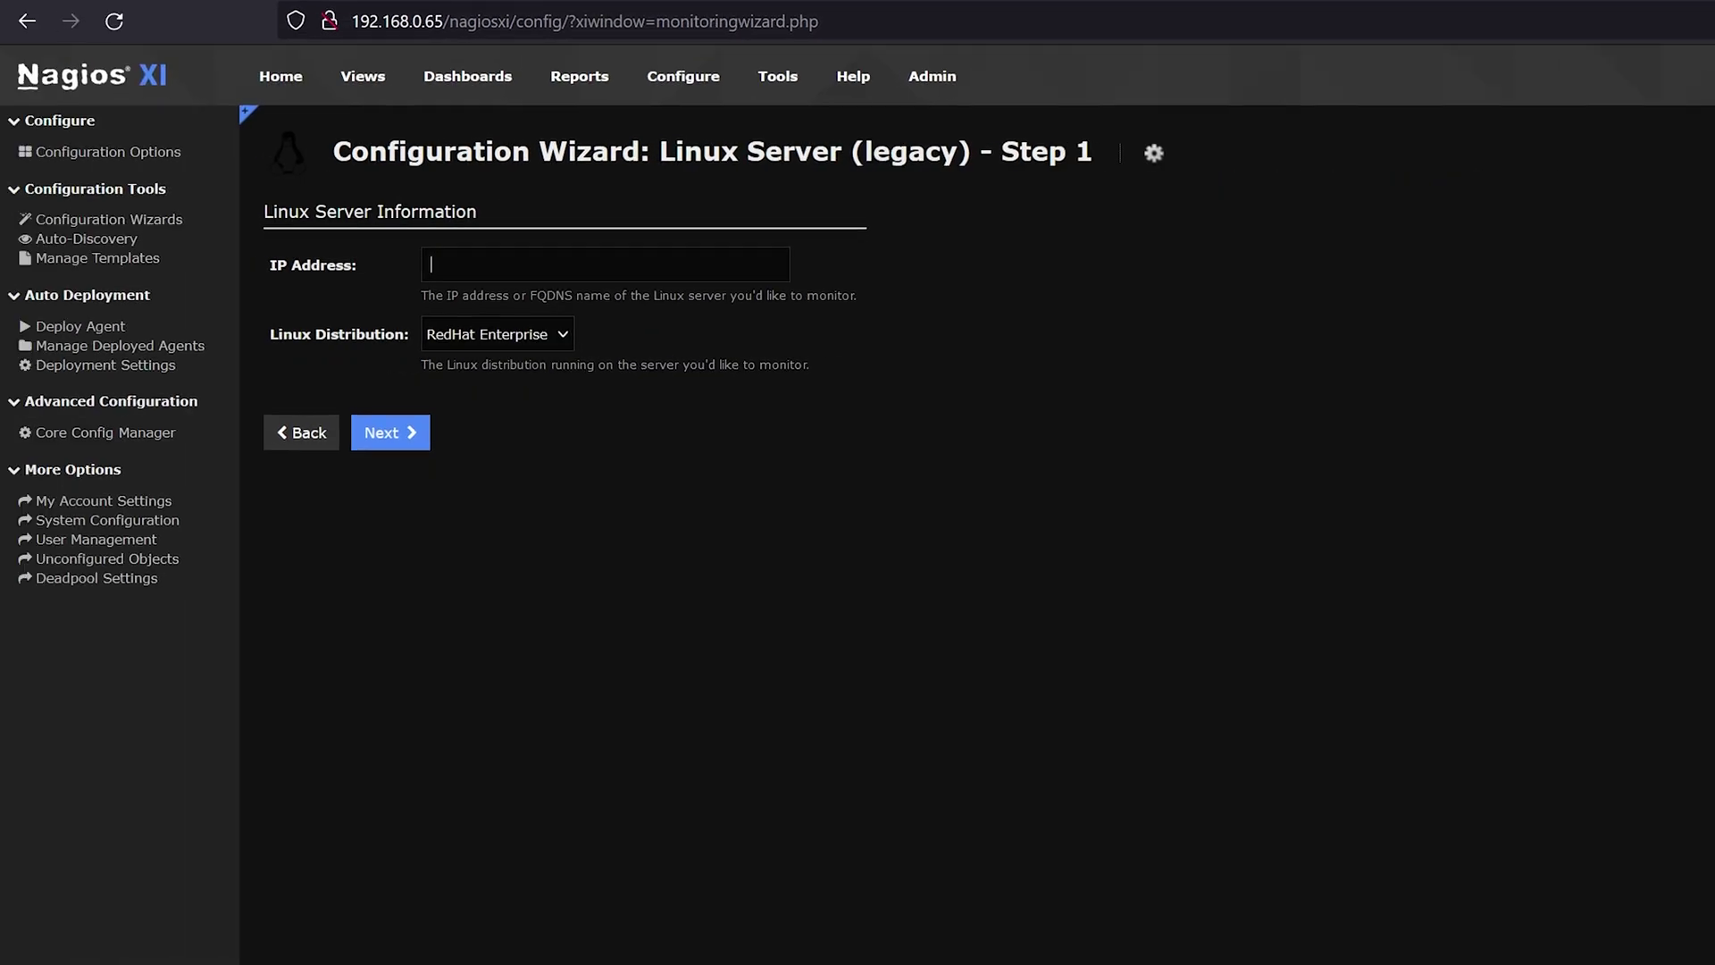
left_click(535, 269)
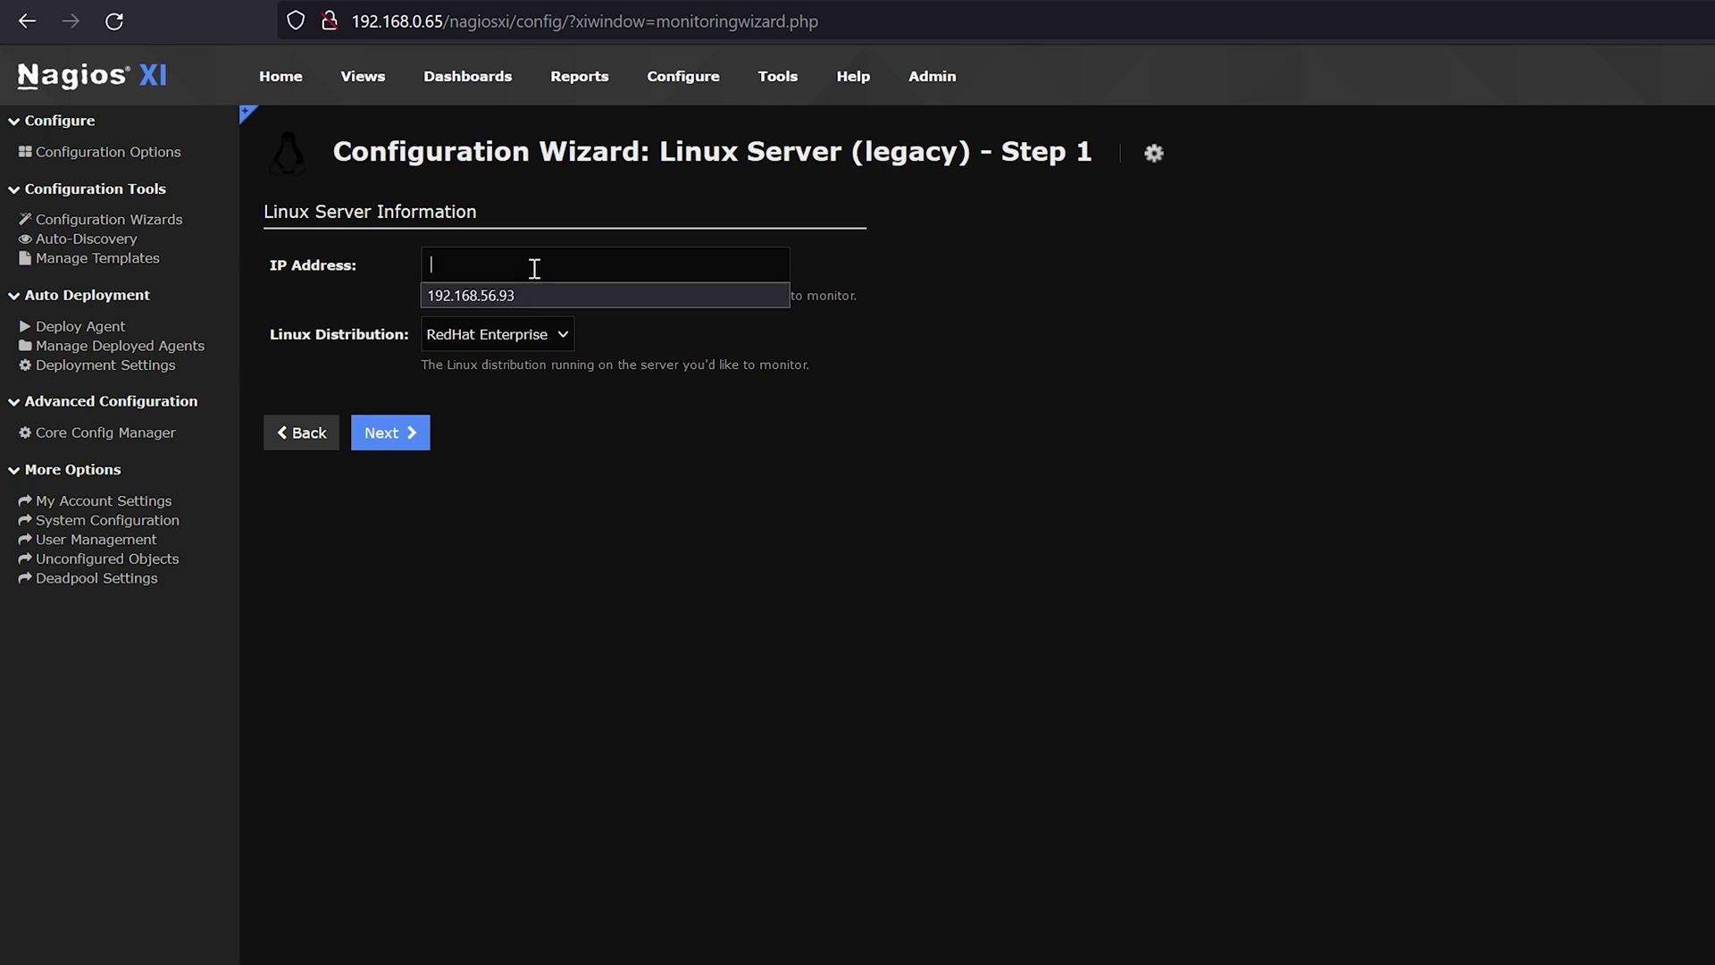
left_click(695, 520)
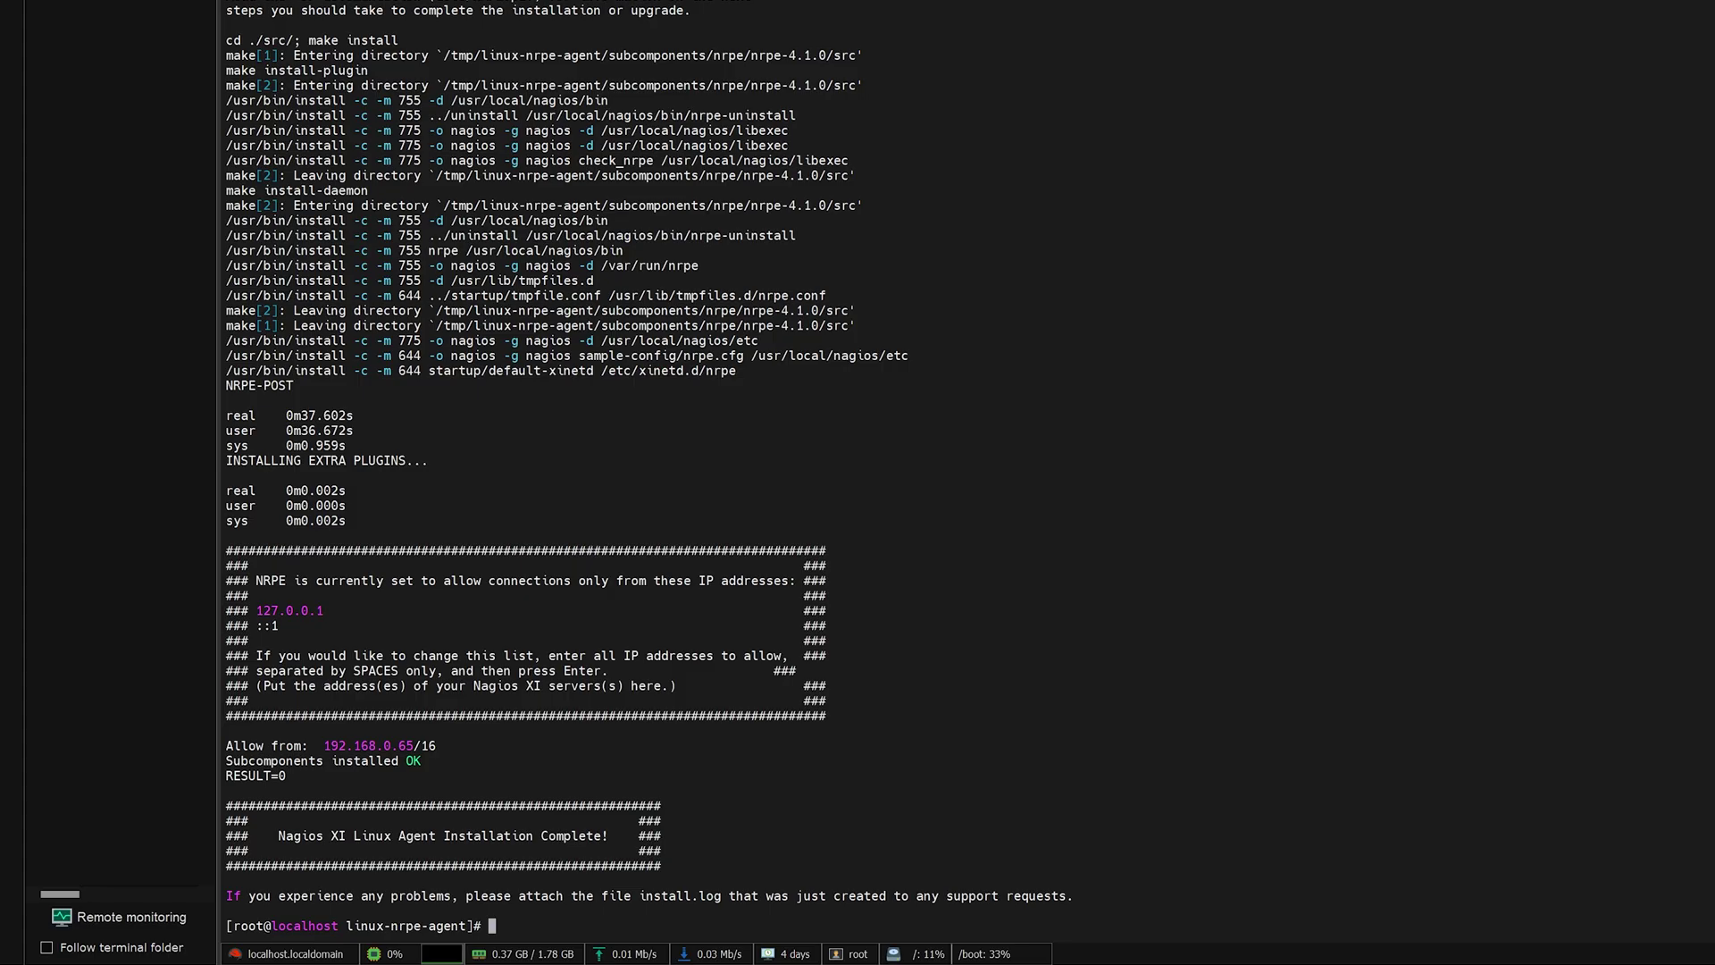
type("ip")
type(" a")
- Run 'ip a' and copy the eno16777736 address 192.168.0.108
key("Return")
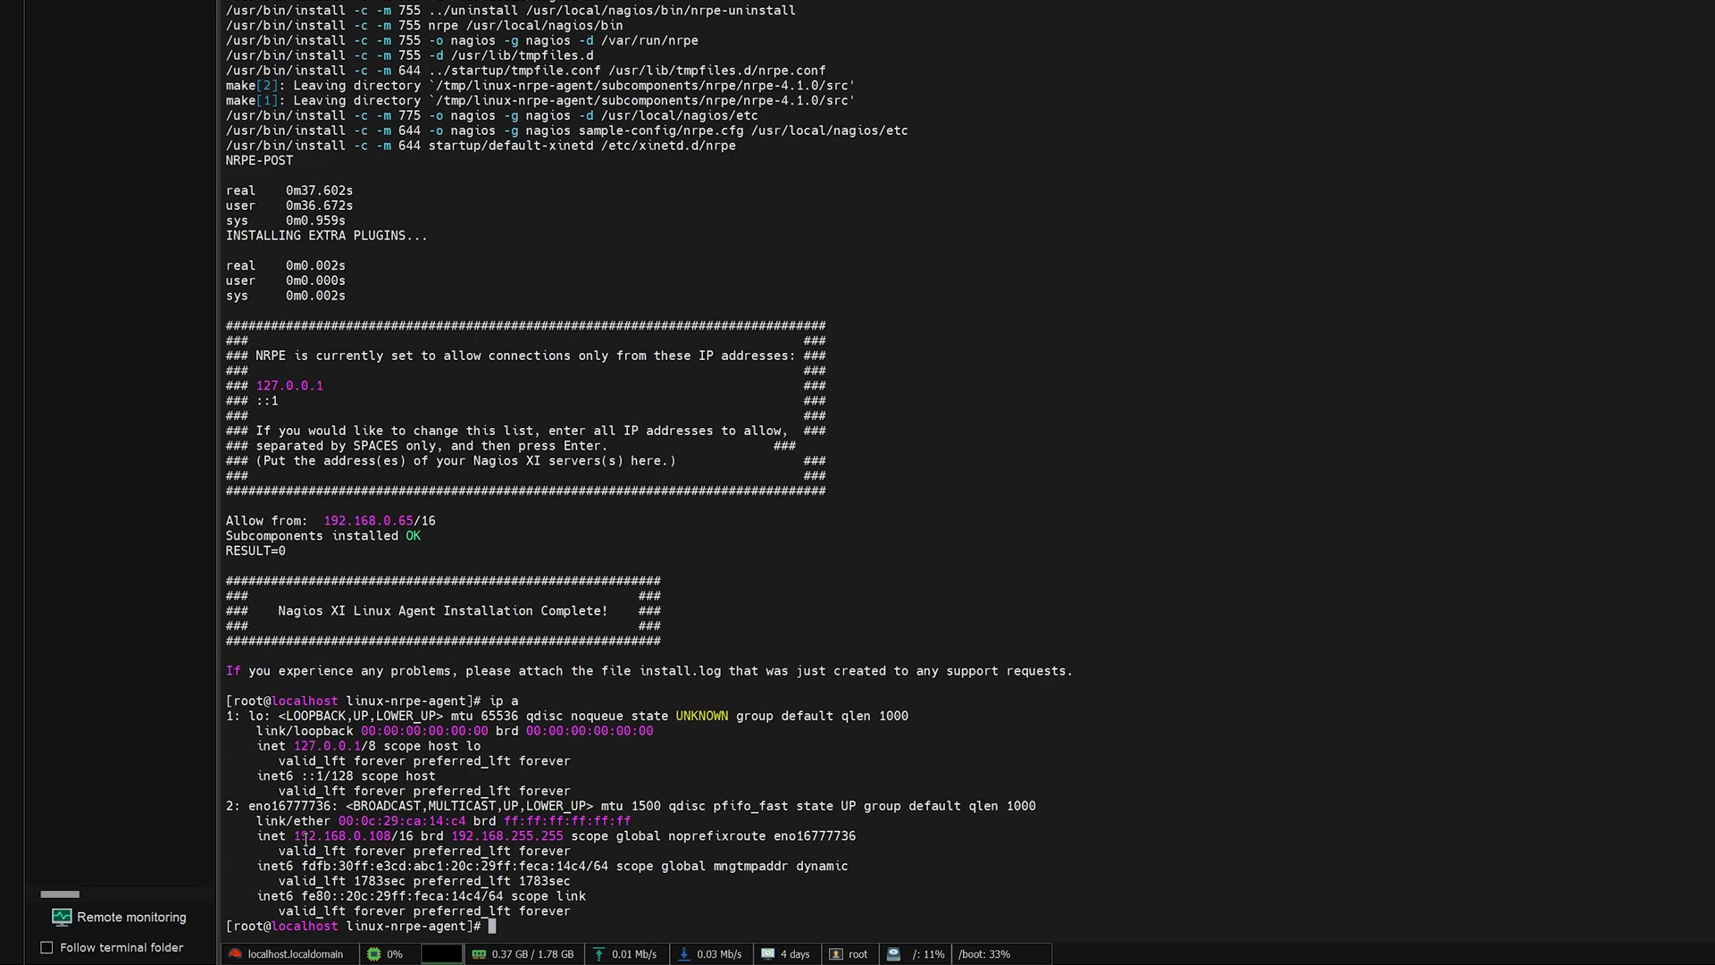
left_click_drag(294, 835, 388, 838)
key("ctrl+c")
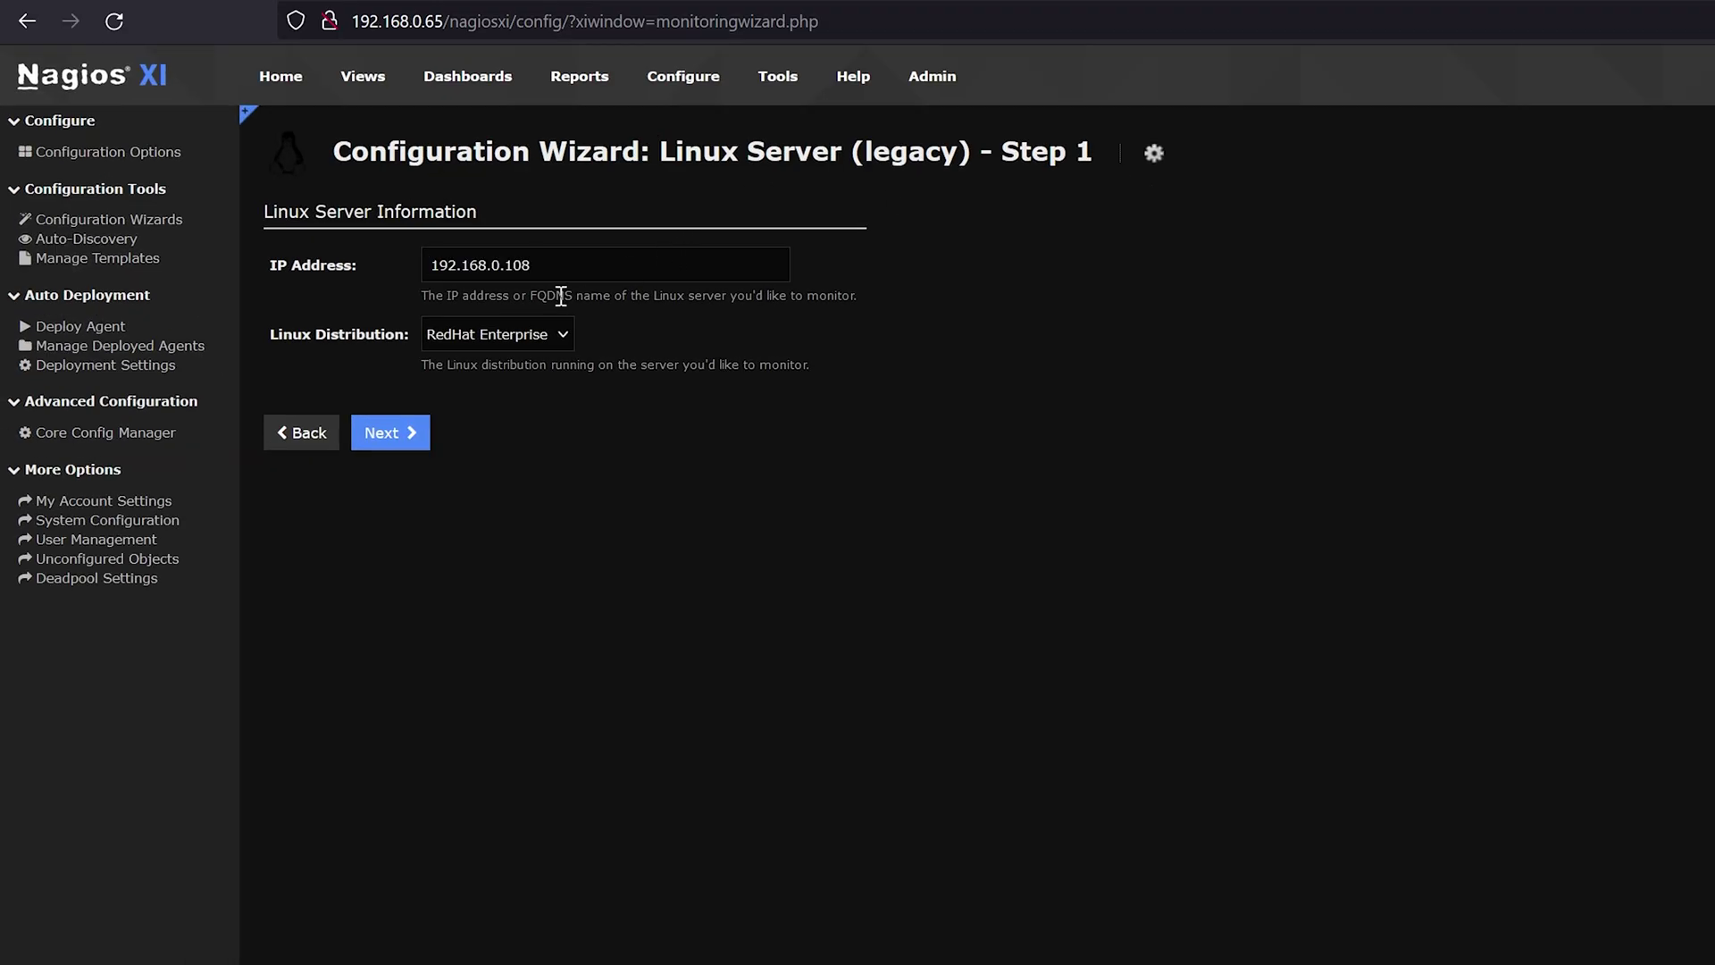
- With IP 192.168.0.108, pick CentOS as the Linux distribution and continue to Step 2
left_click(487, 338)
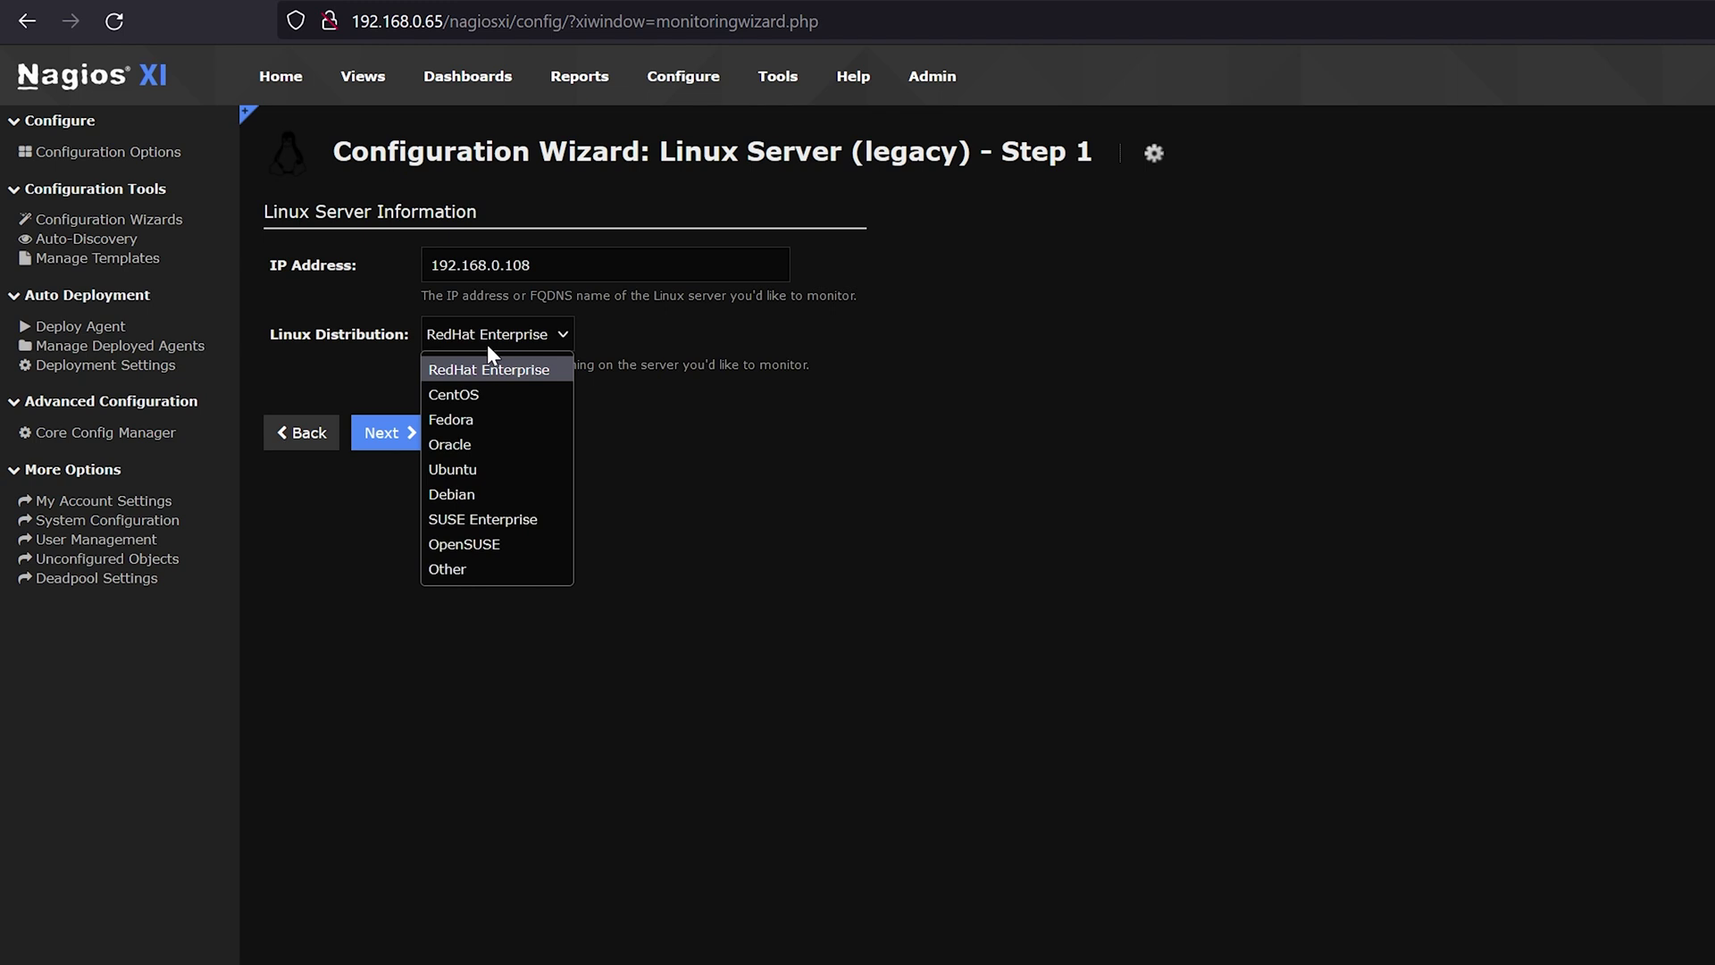
left_click(525, 396)
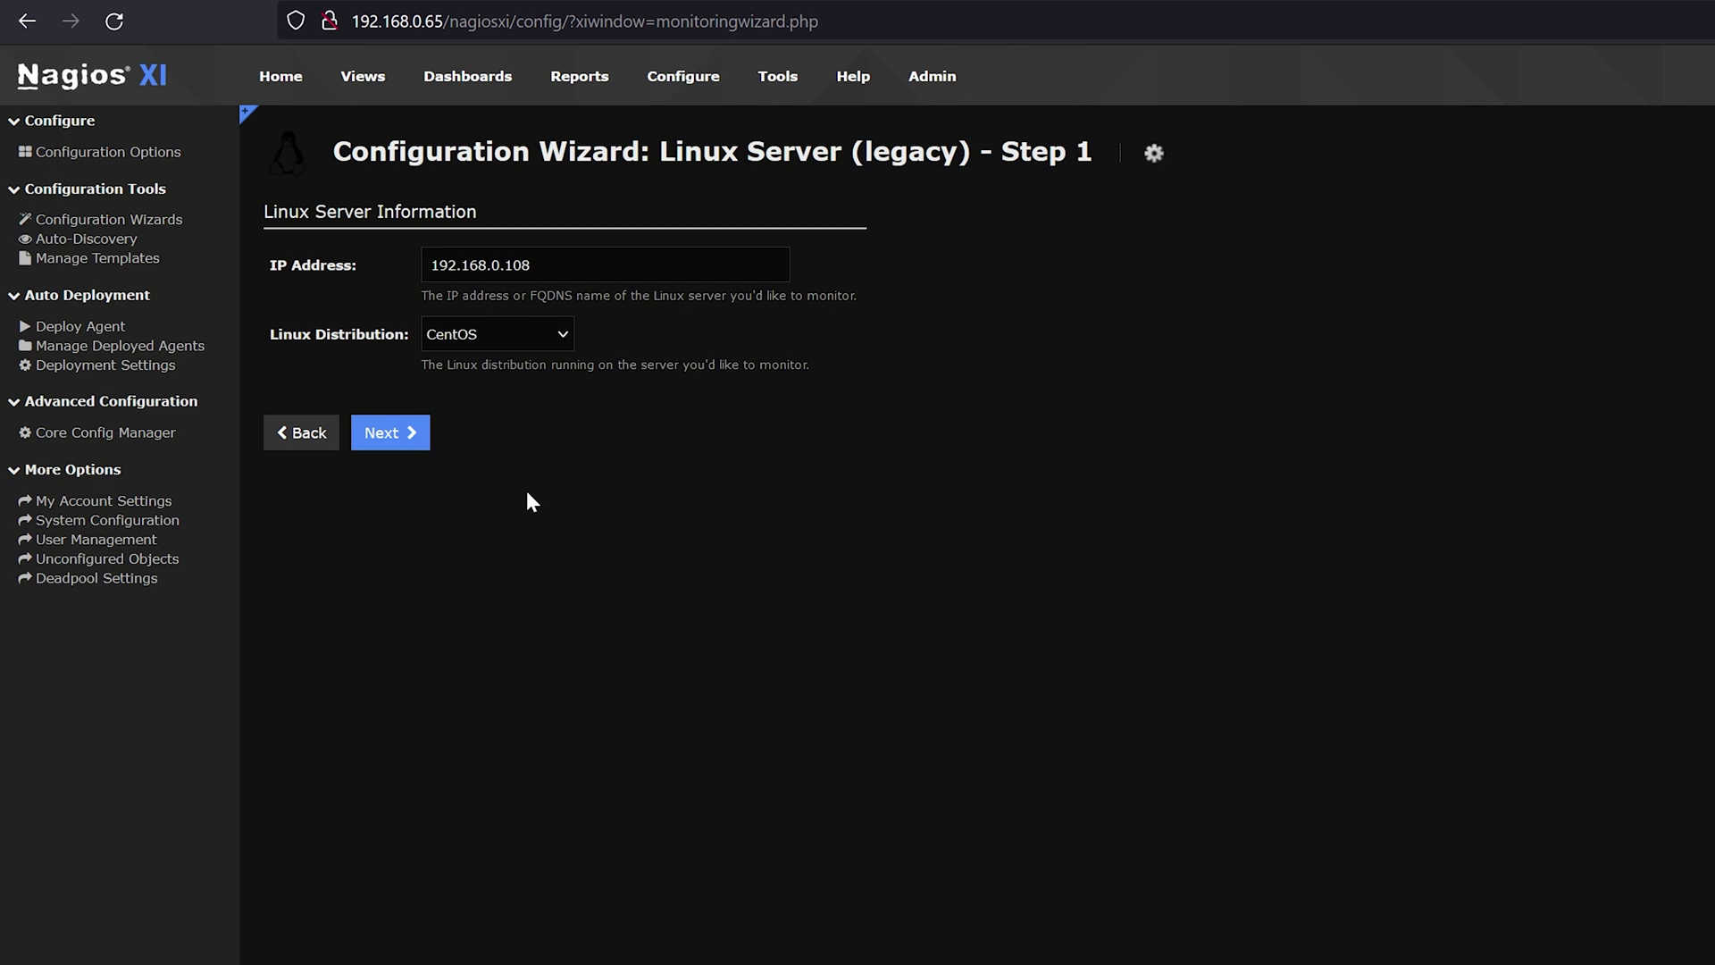
left_click(388, 432)
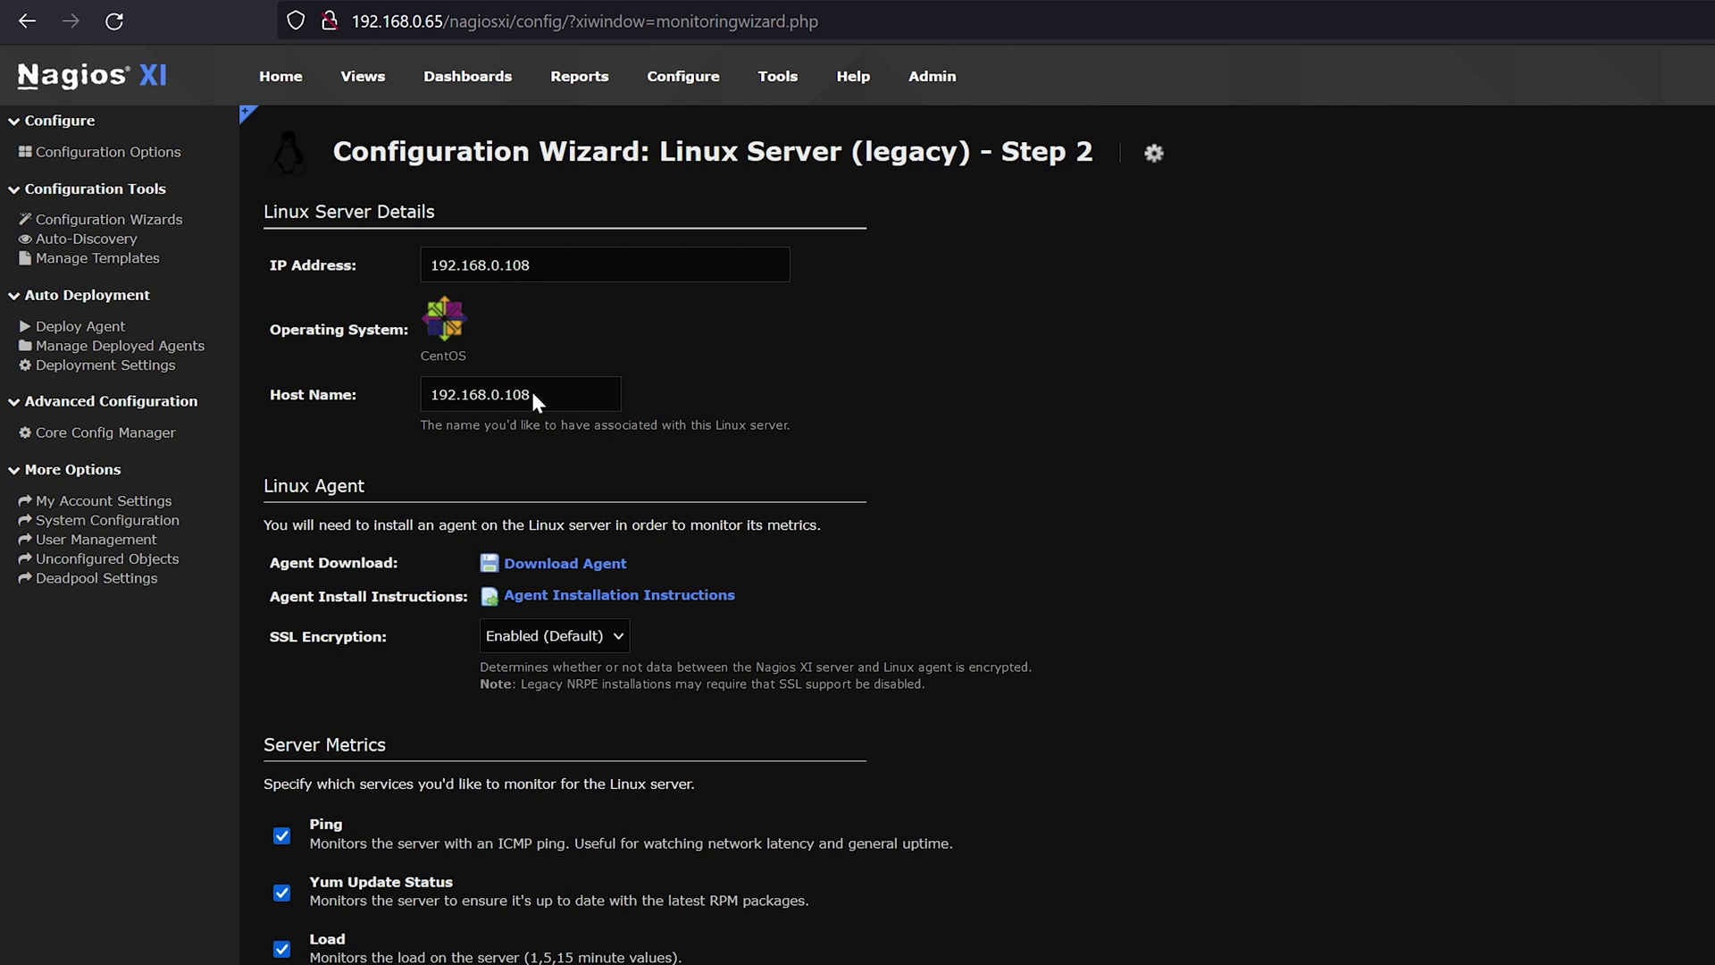
- Replace the Host Name 192.168.0.108 with 'Test Linux'
left_click_drag(536, 394, 273, 407)
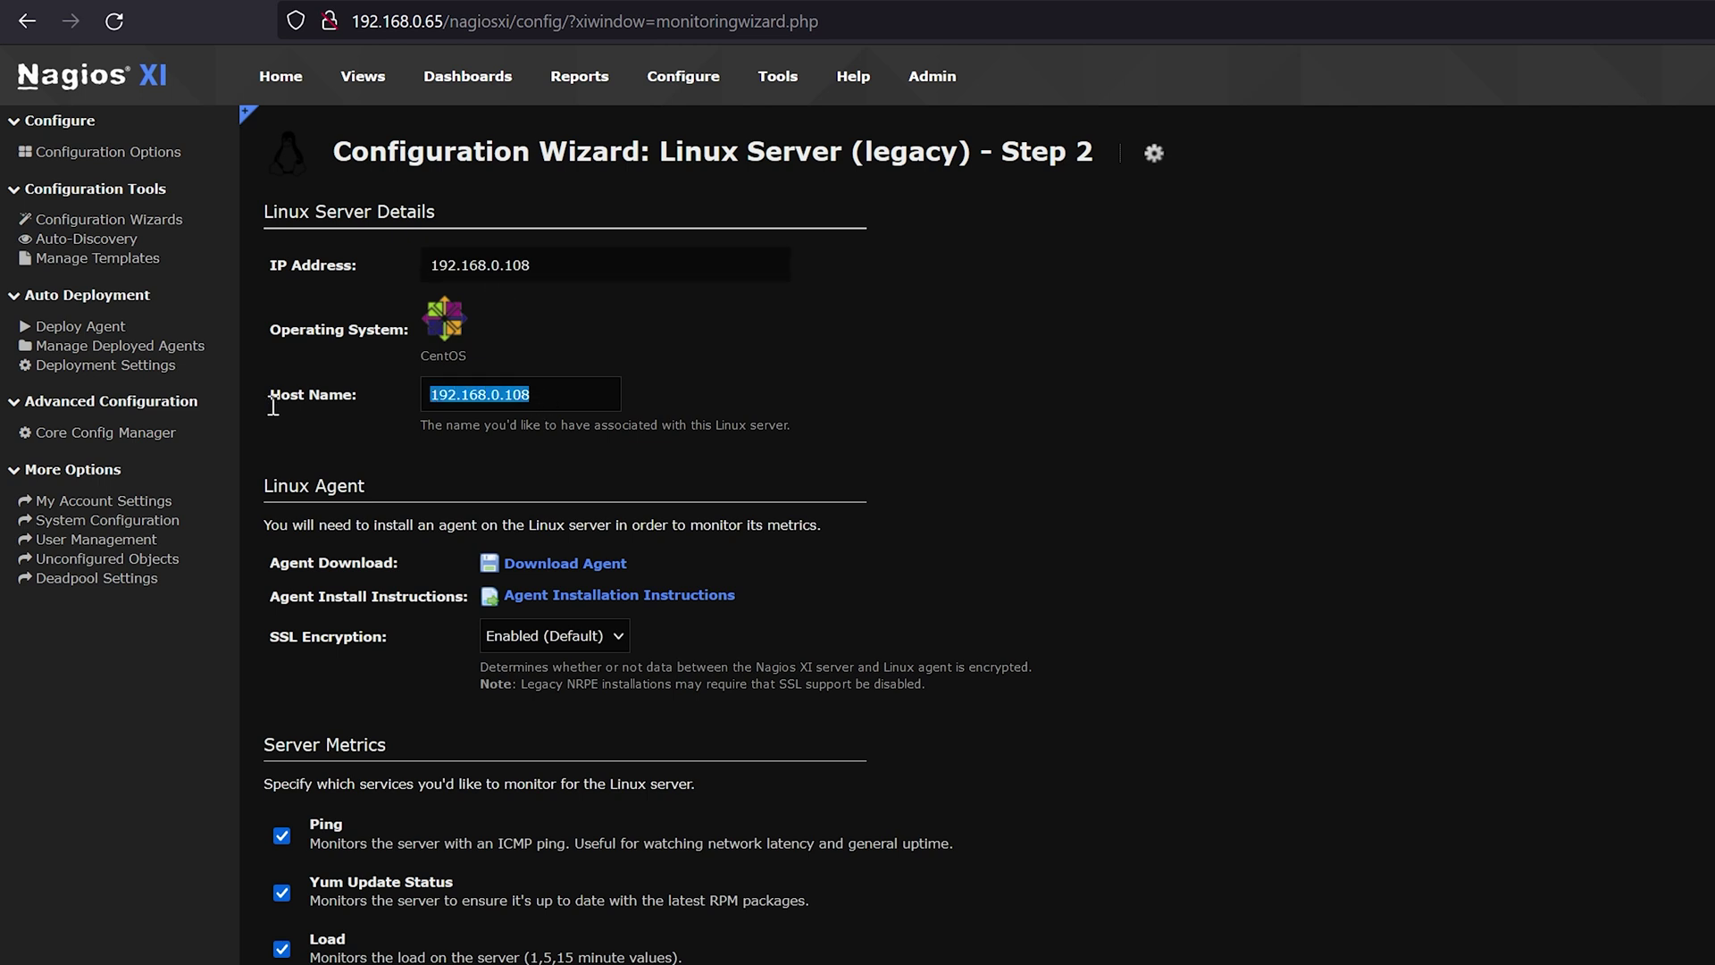
type("Test L")
type("inux")
scroll(427, 660, "down", 2)
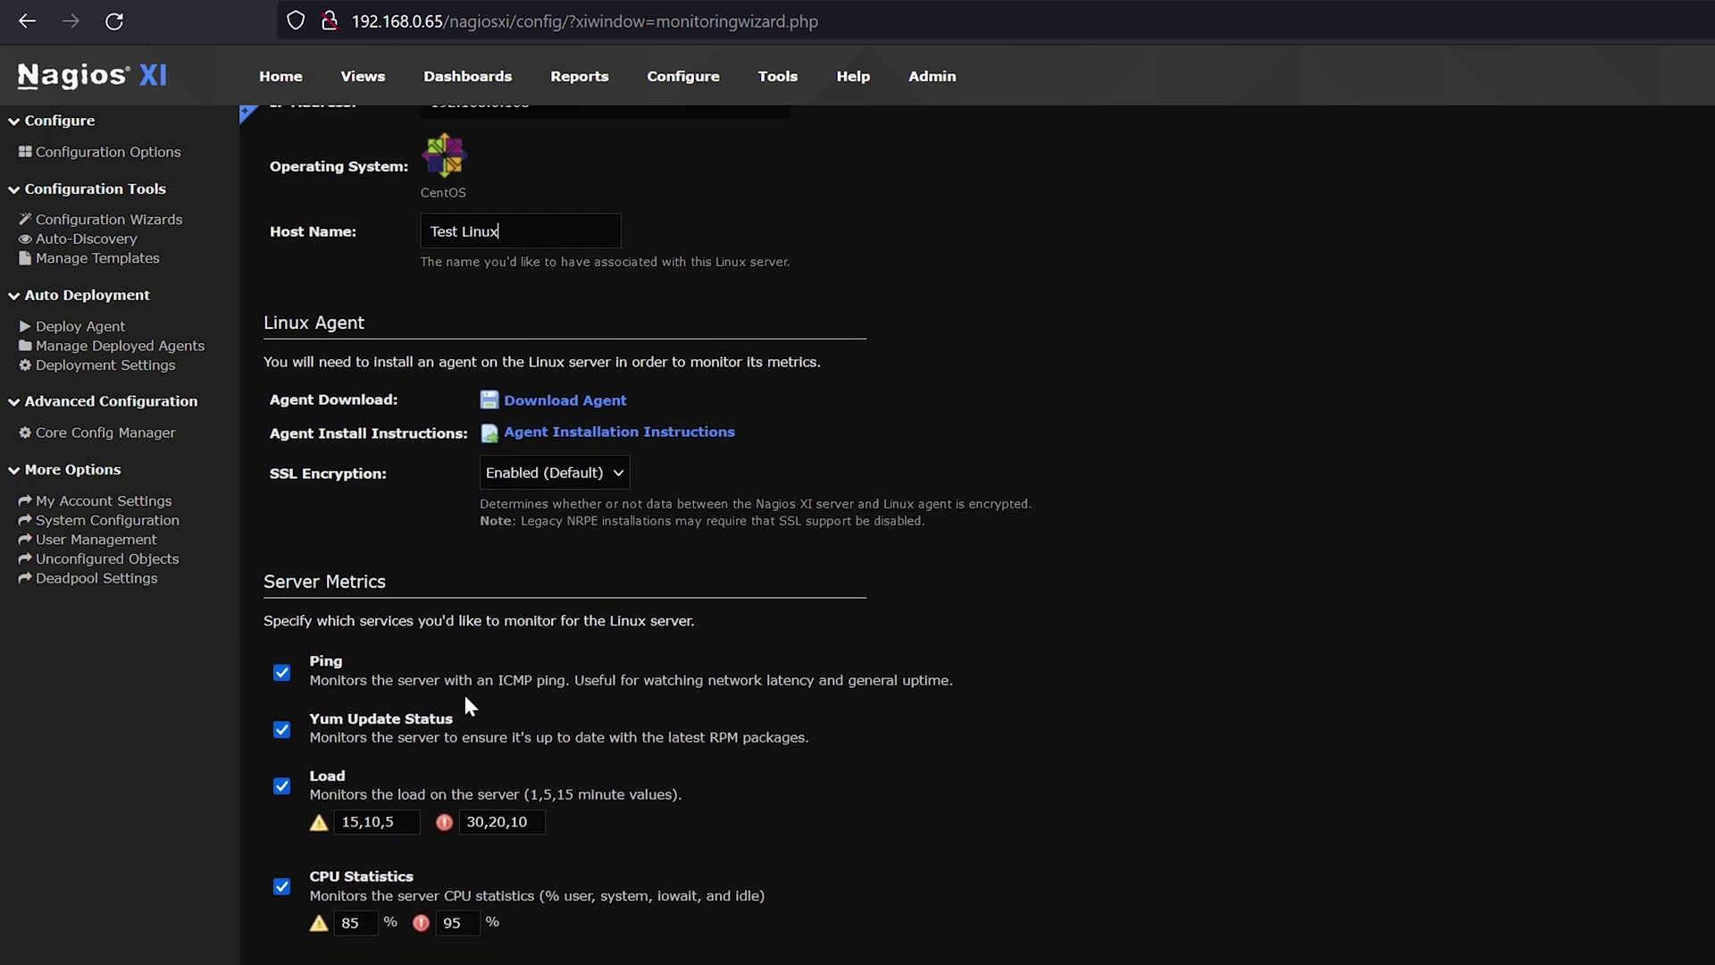
scroll(464, 695, "down", 1)
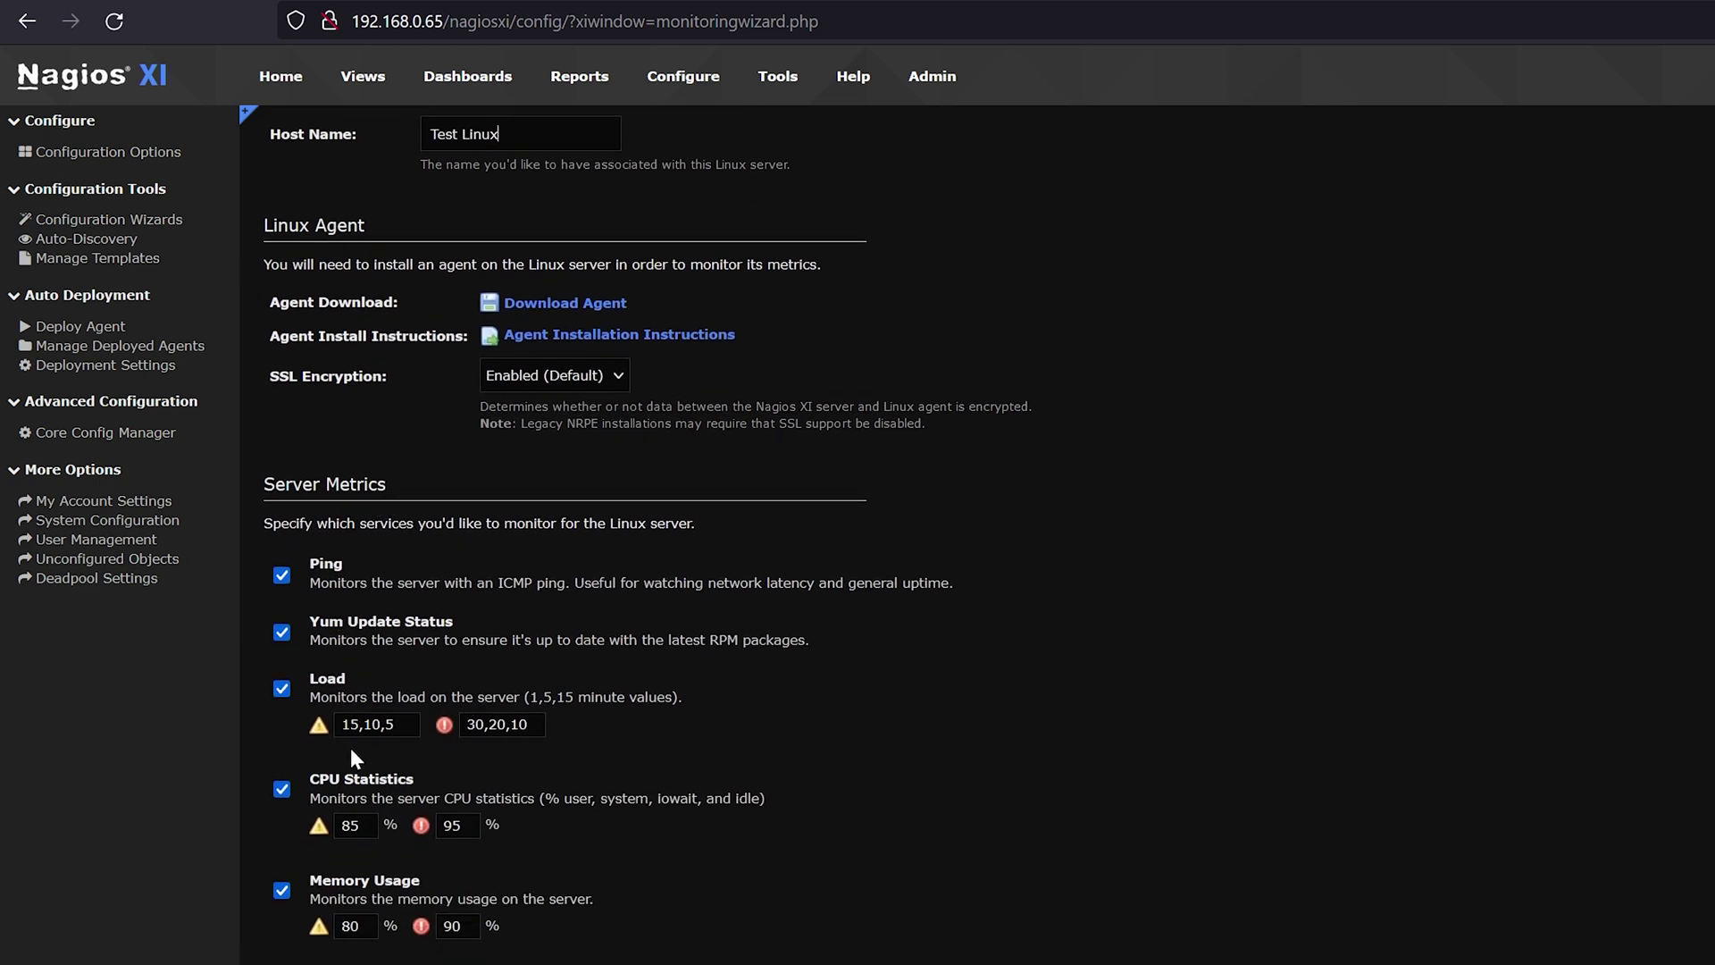
scroll(400, 585, "down", 1)
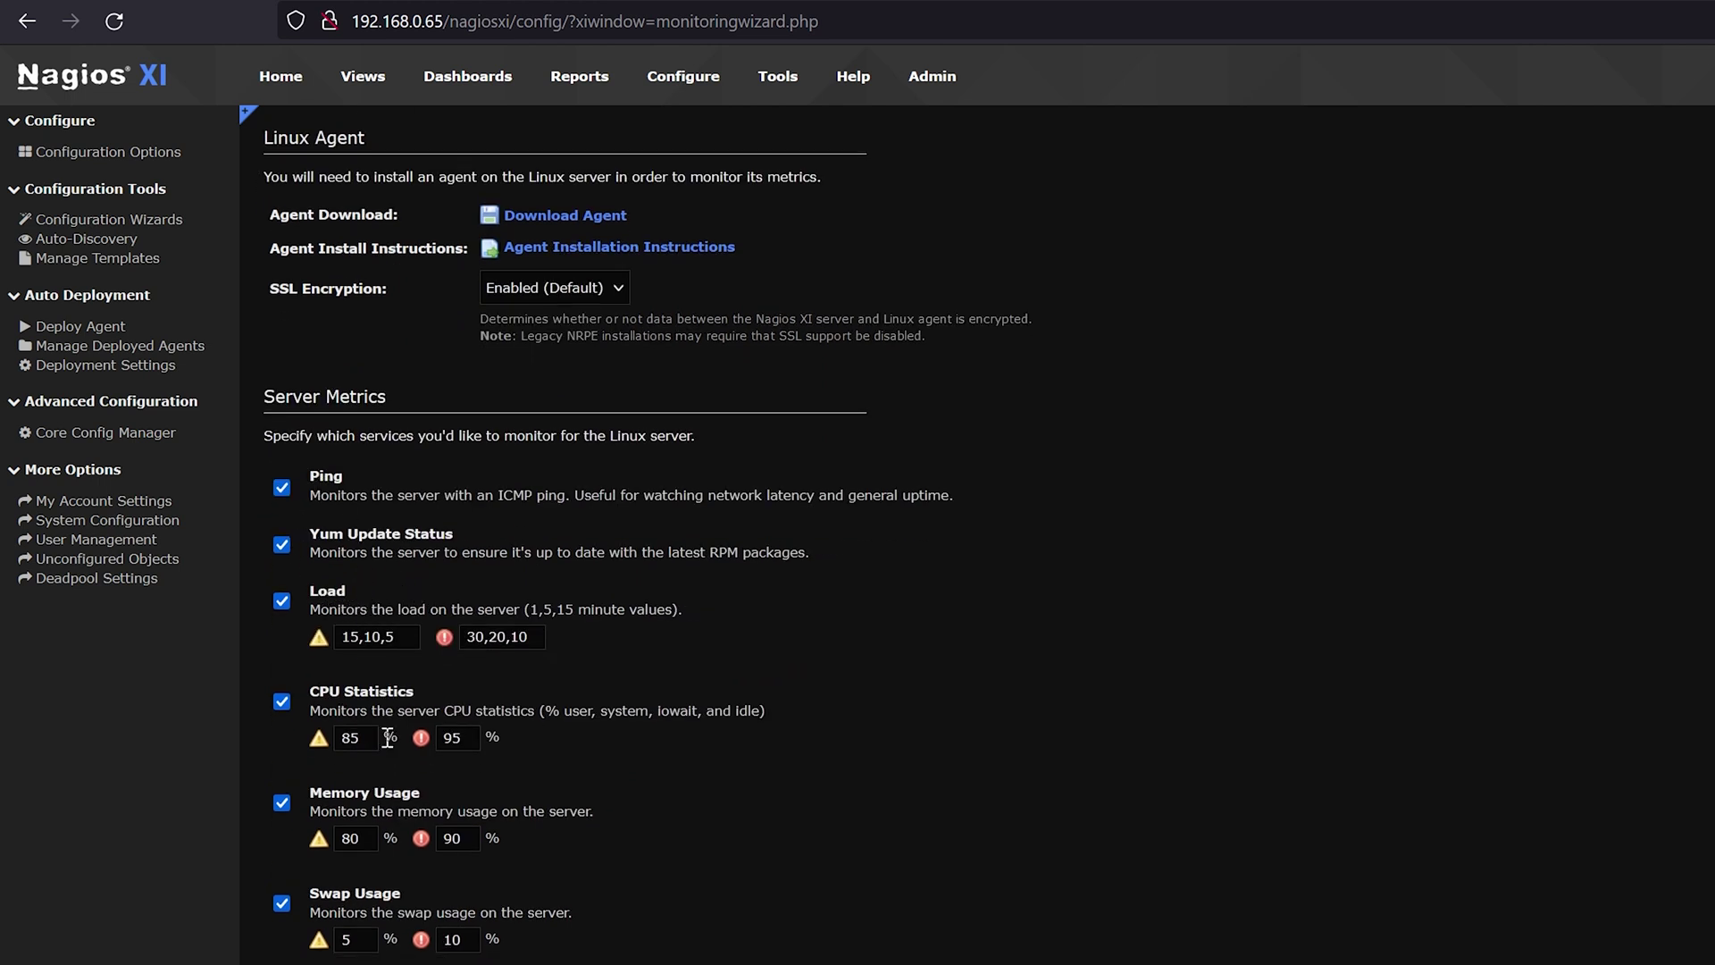
scroll(387, 751, "down", 1)
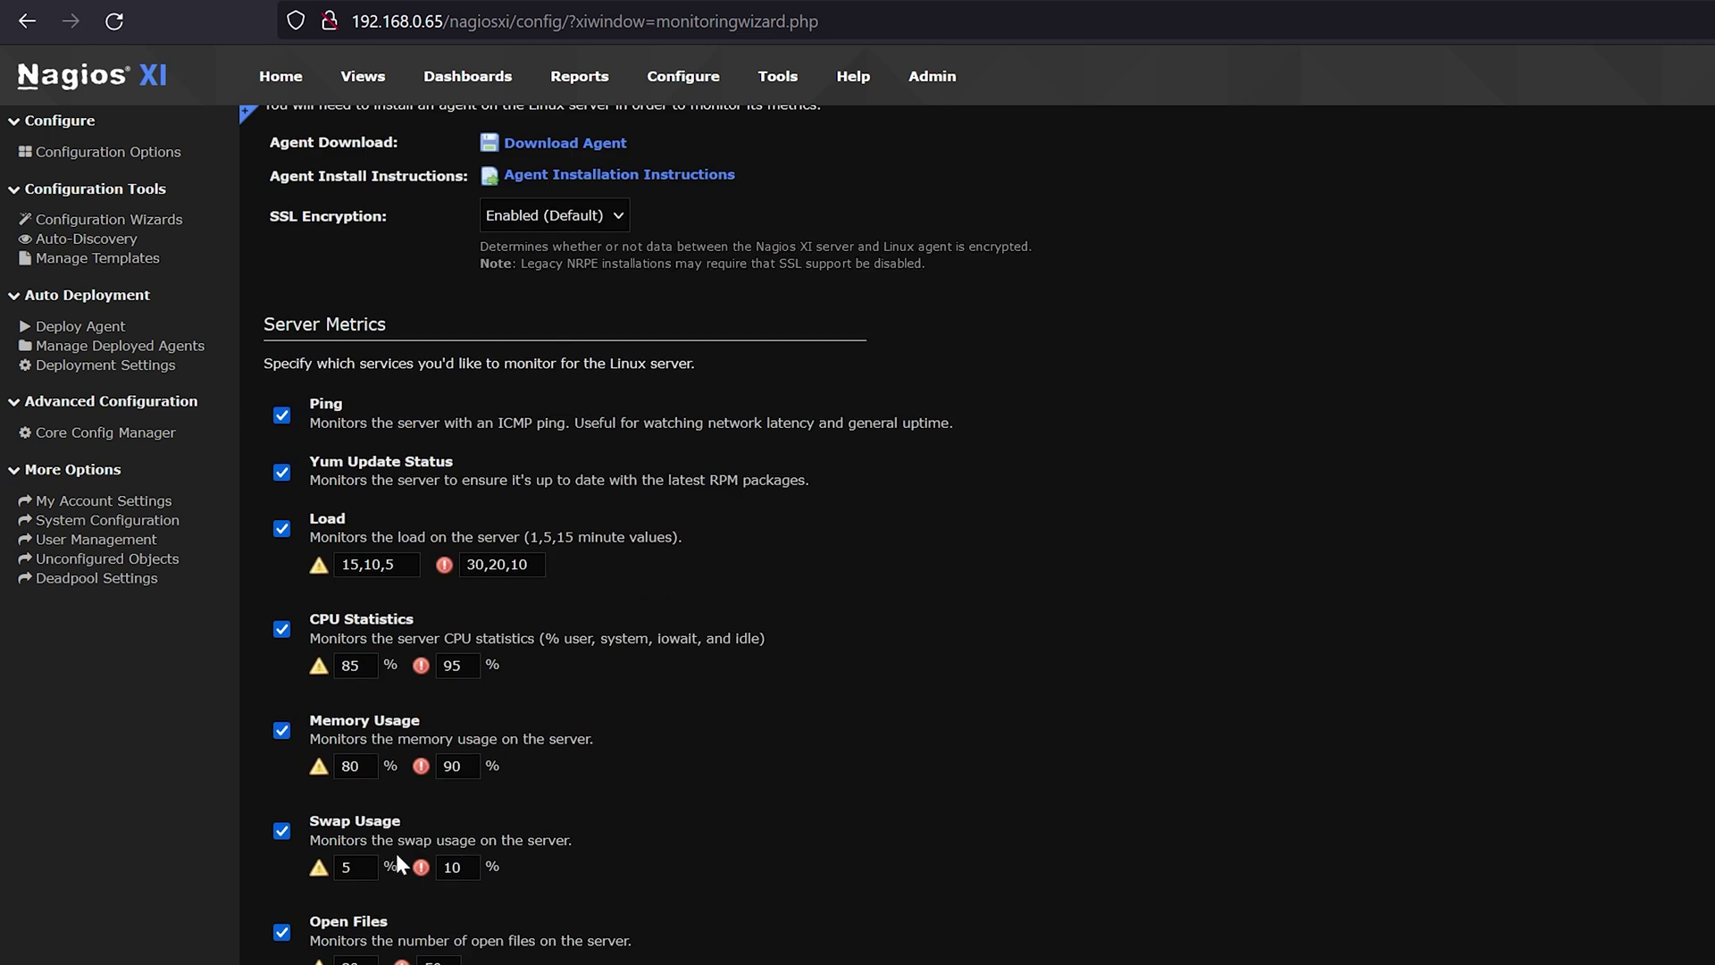
scroll(389, 864, "down", 4)
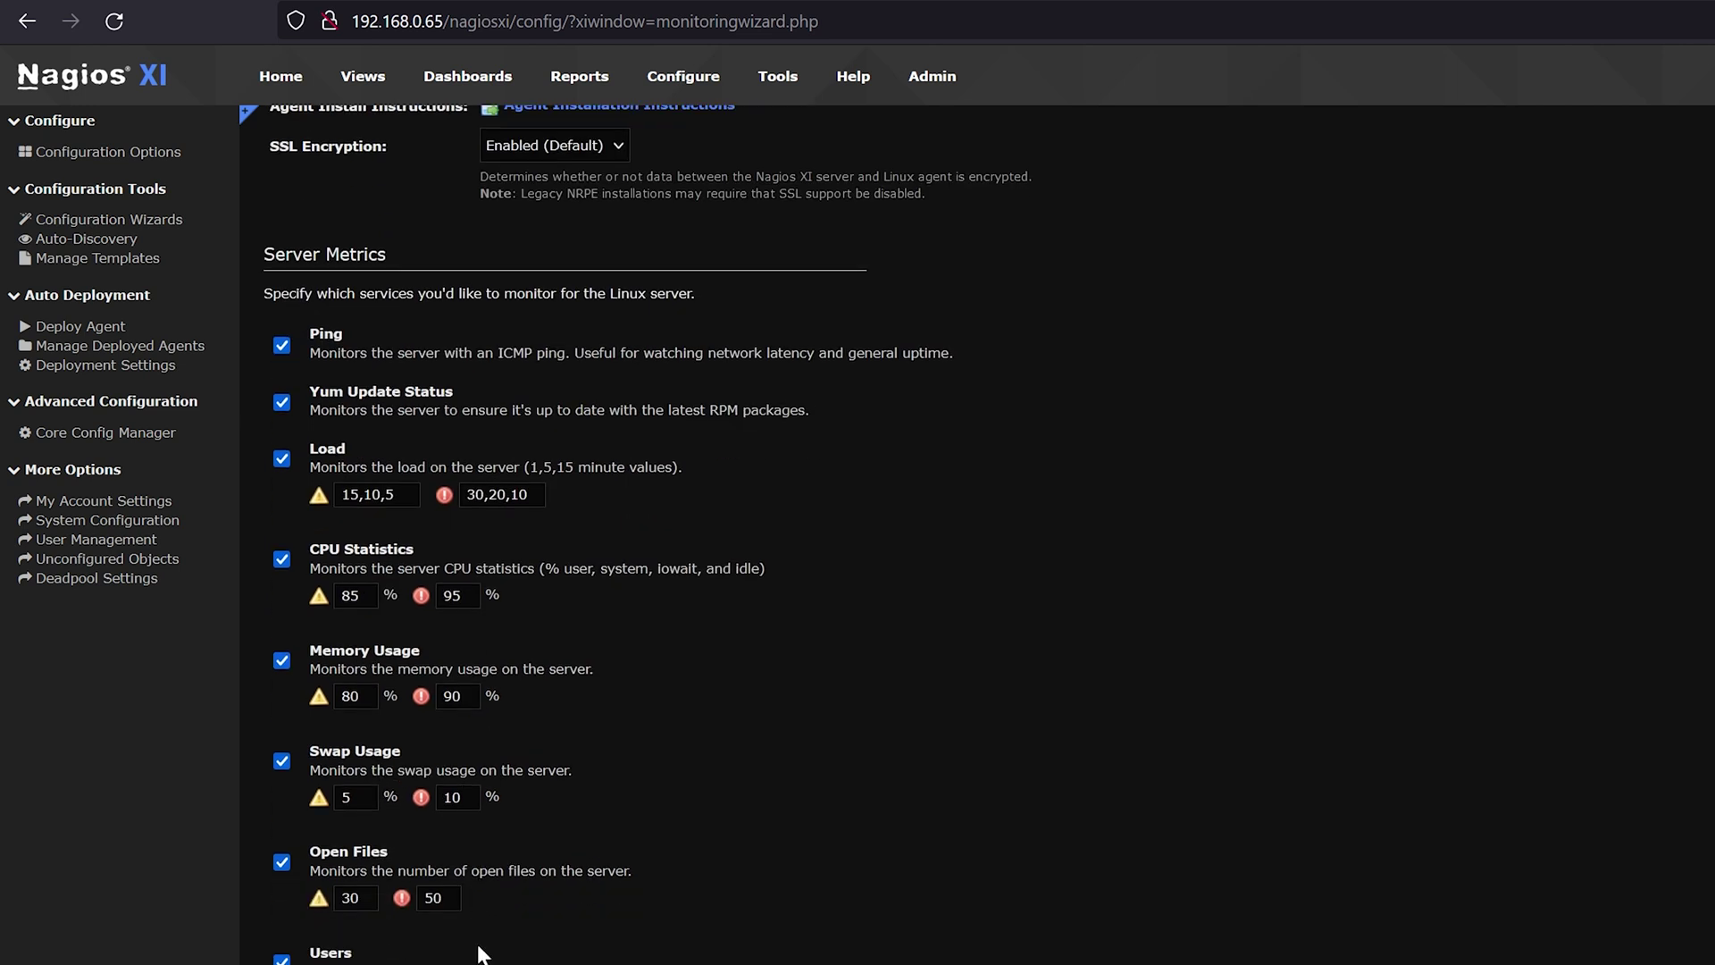
scroll(391, 664, "down", 5)
scroll(402, 464, "down", 3)
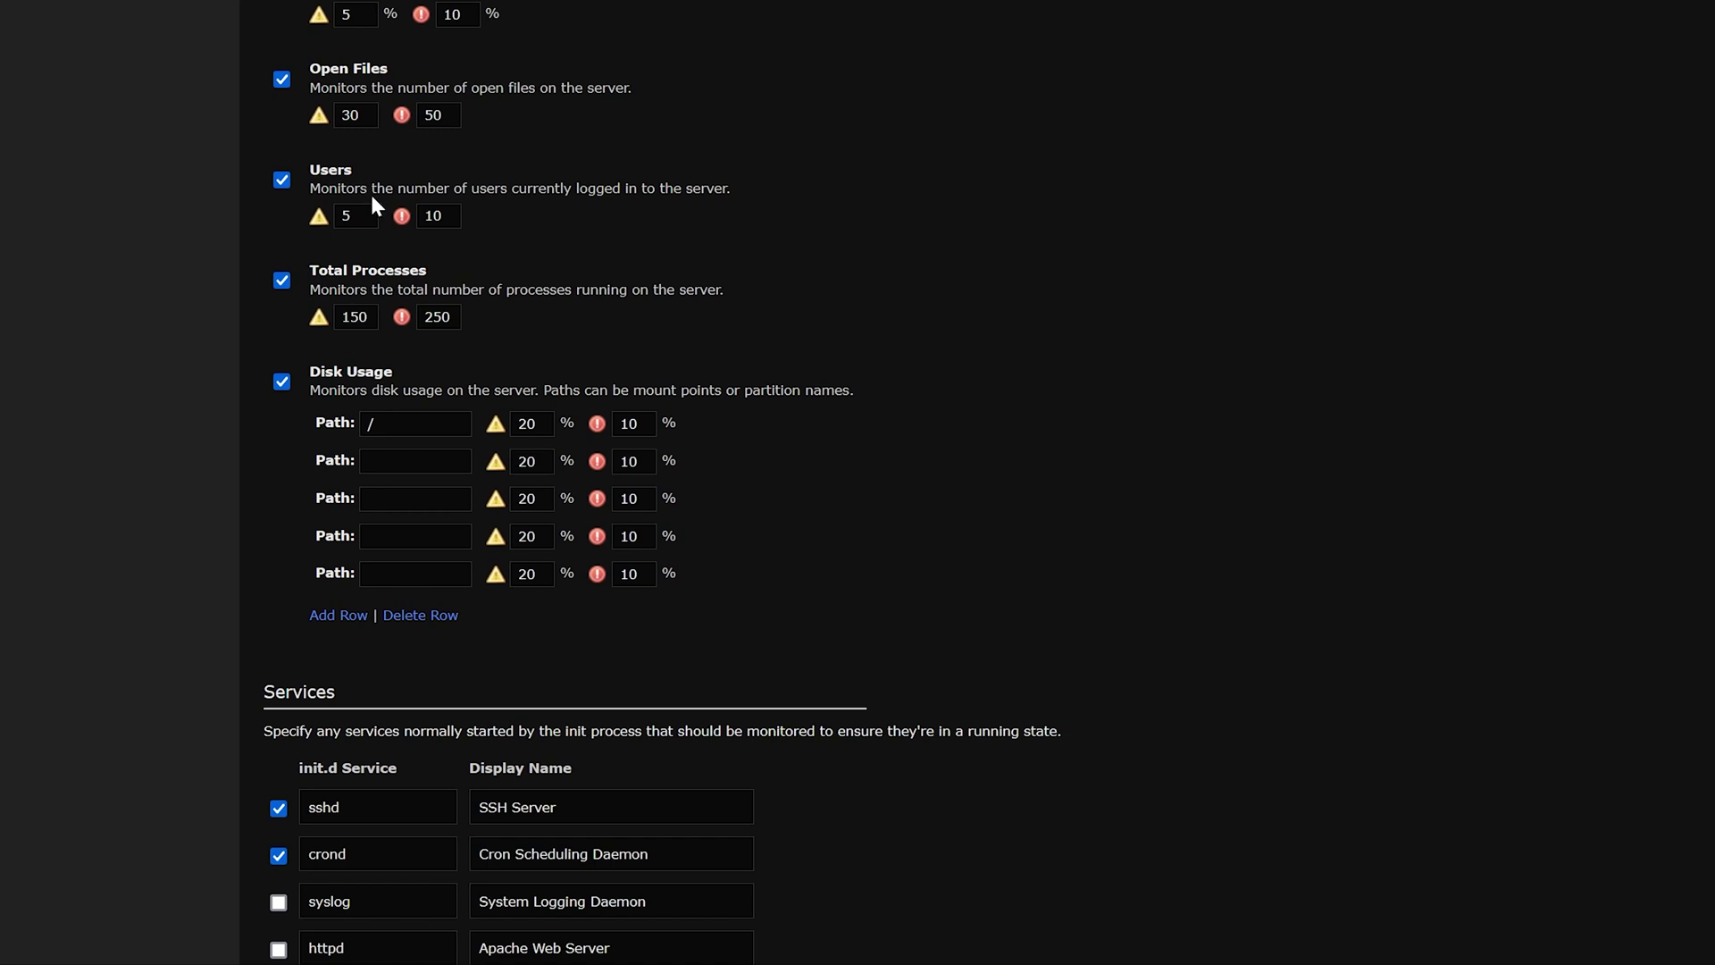
scroll(402, 382, "down", 2)
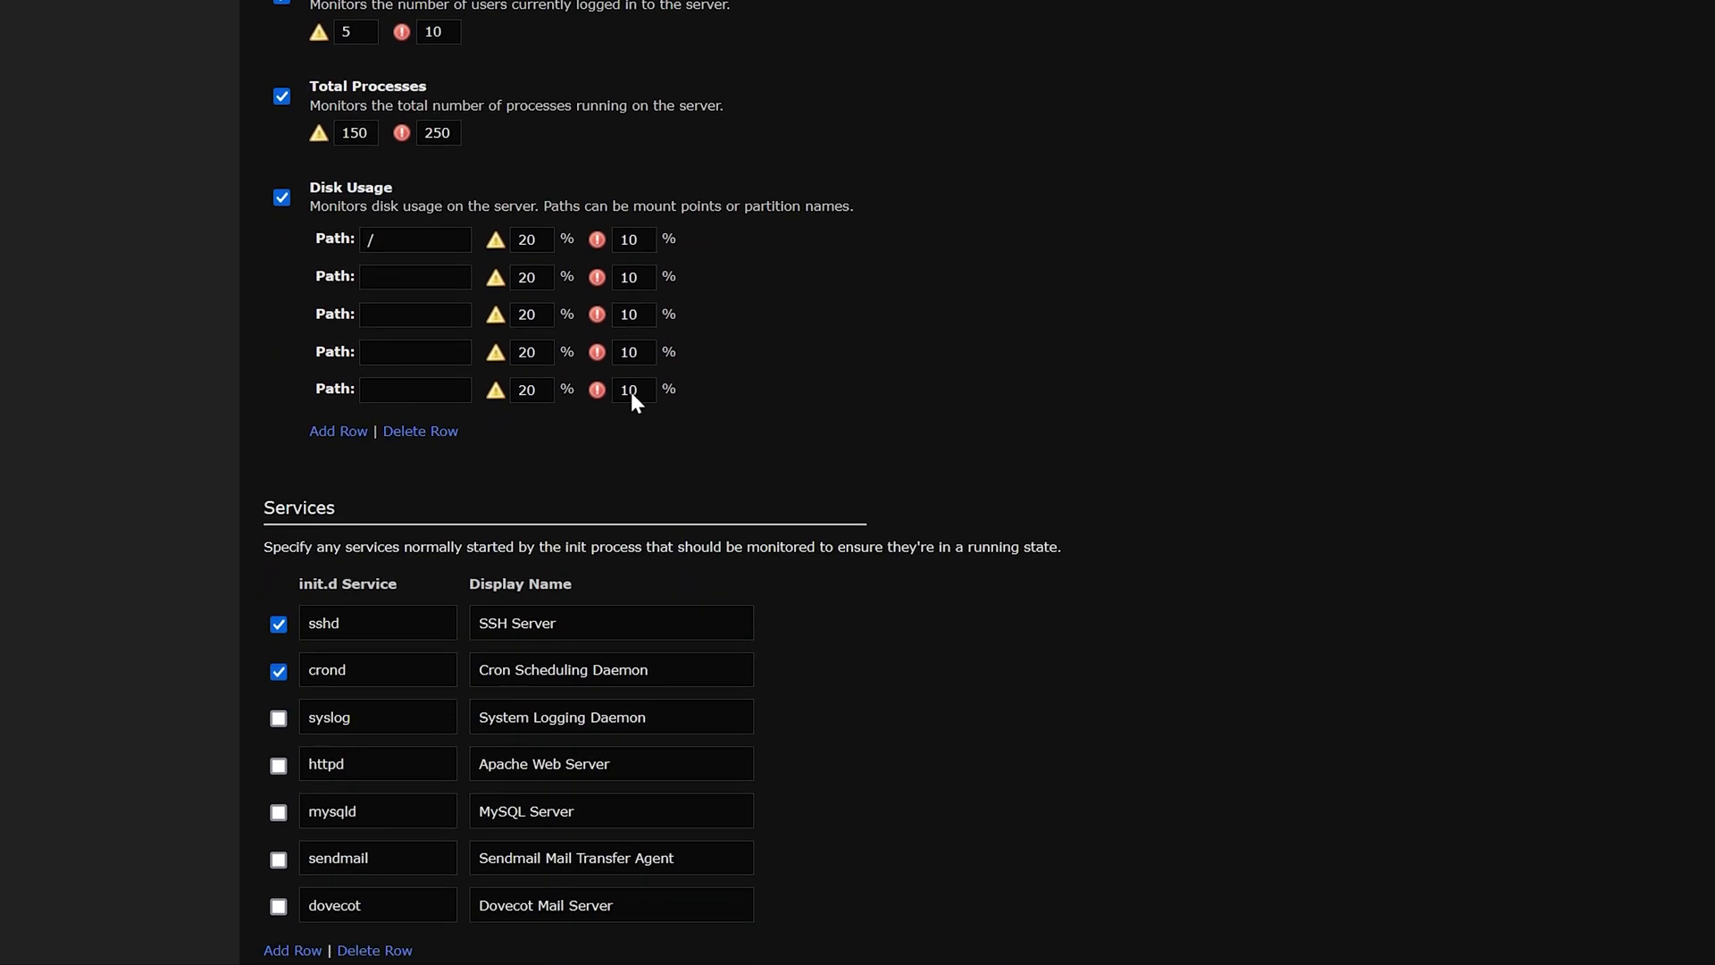
scroll(710, 298, "up", 3)
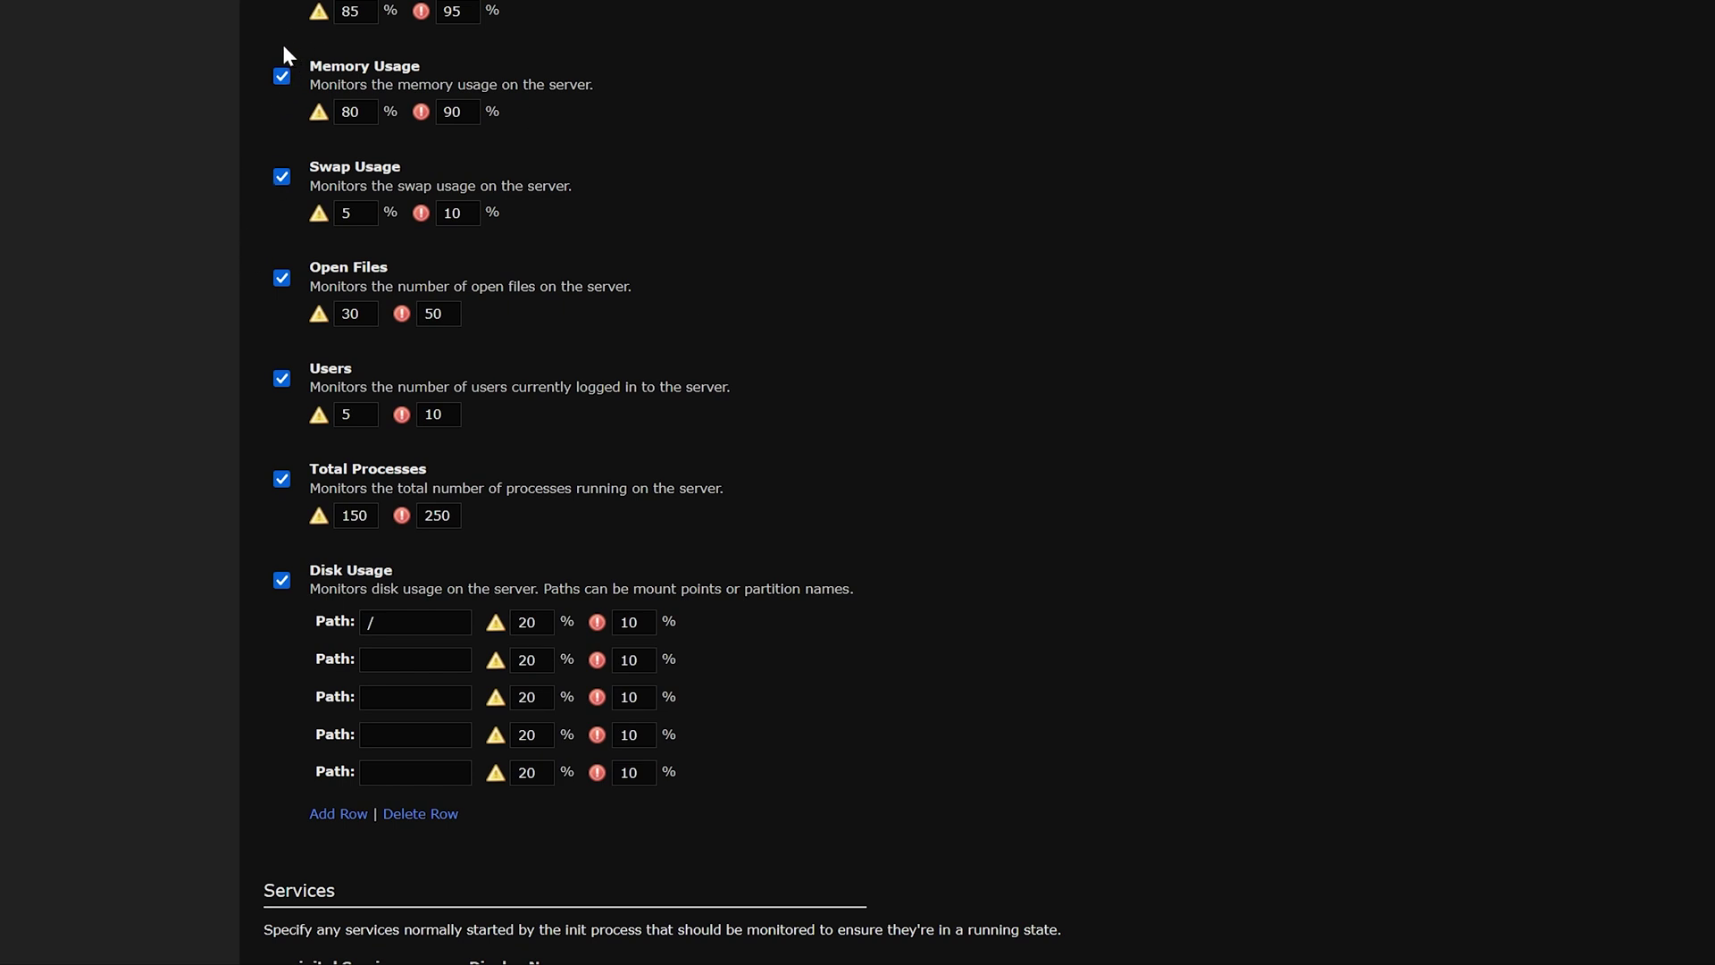
- Uncheck the Open Files, Swap Usage and Total Processes checks
left_click(279, 279)
left_click(282, 176)
scroll(863, 569, "down", 6)
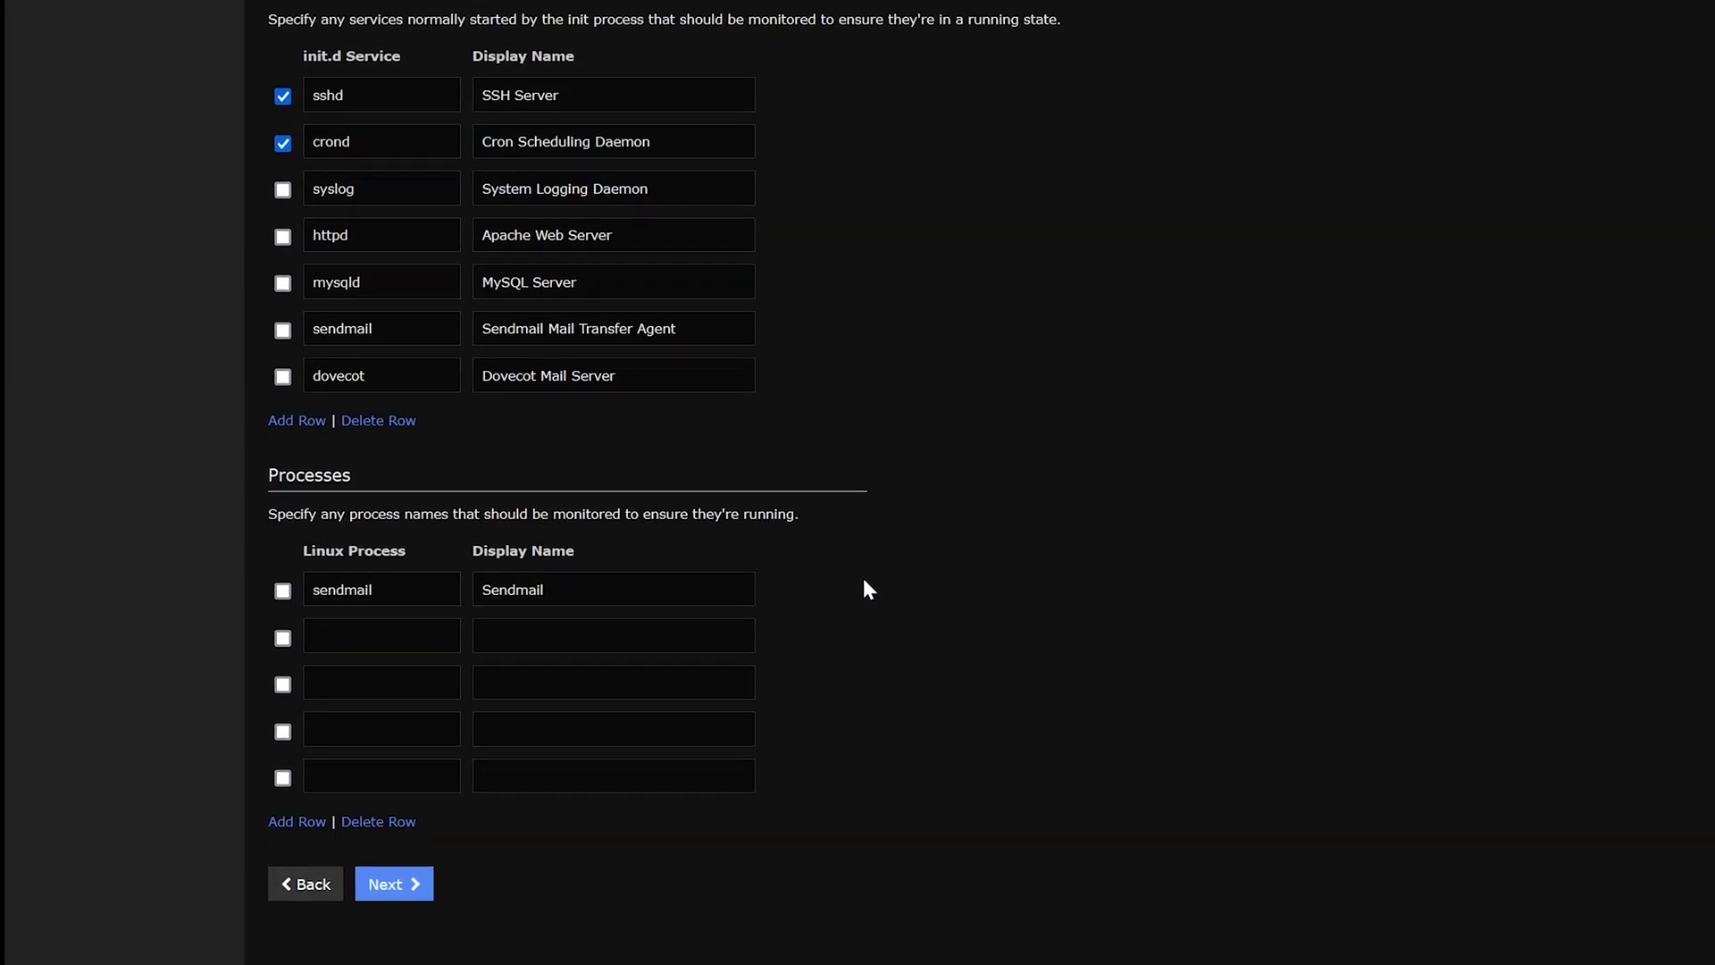
scroll(864, 578, "up", 1)
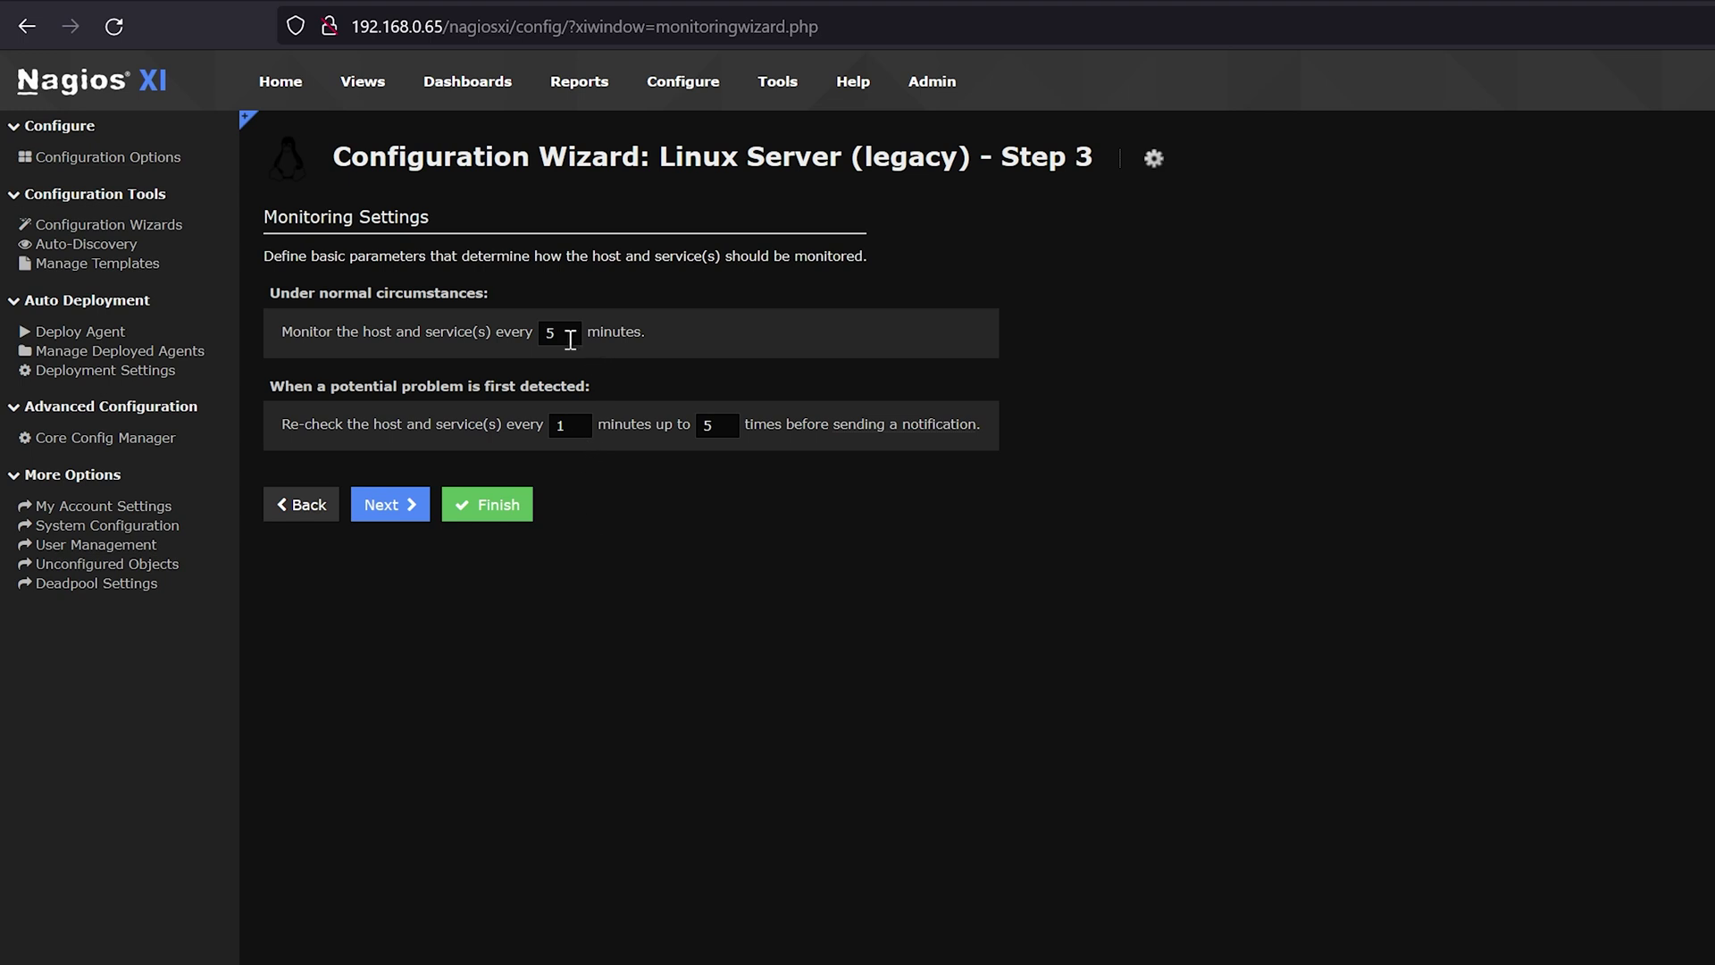
- Set the check interval to 2 minutes and the retry count to 1
key("BackSpace")
type("2")
left_click_drag(727, 427, 680, 436)
left_click(717, 430)
key("BackSpace")
type("3")
key("BackSpace")
key("BackSpace")
type("60")
key("BackSpace")
type("1")
type("20")
key("BackSpace")
key("BackSpace")
key("BackSpace")
type("90")
key("BackSpace")
key("BackSpace")
type("2")
left_click(735, 427)
key("BackSpace")
- Skip past the notification settings and finish the Linux Server wizard for Test Linux
left_click(384, 507)
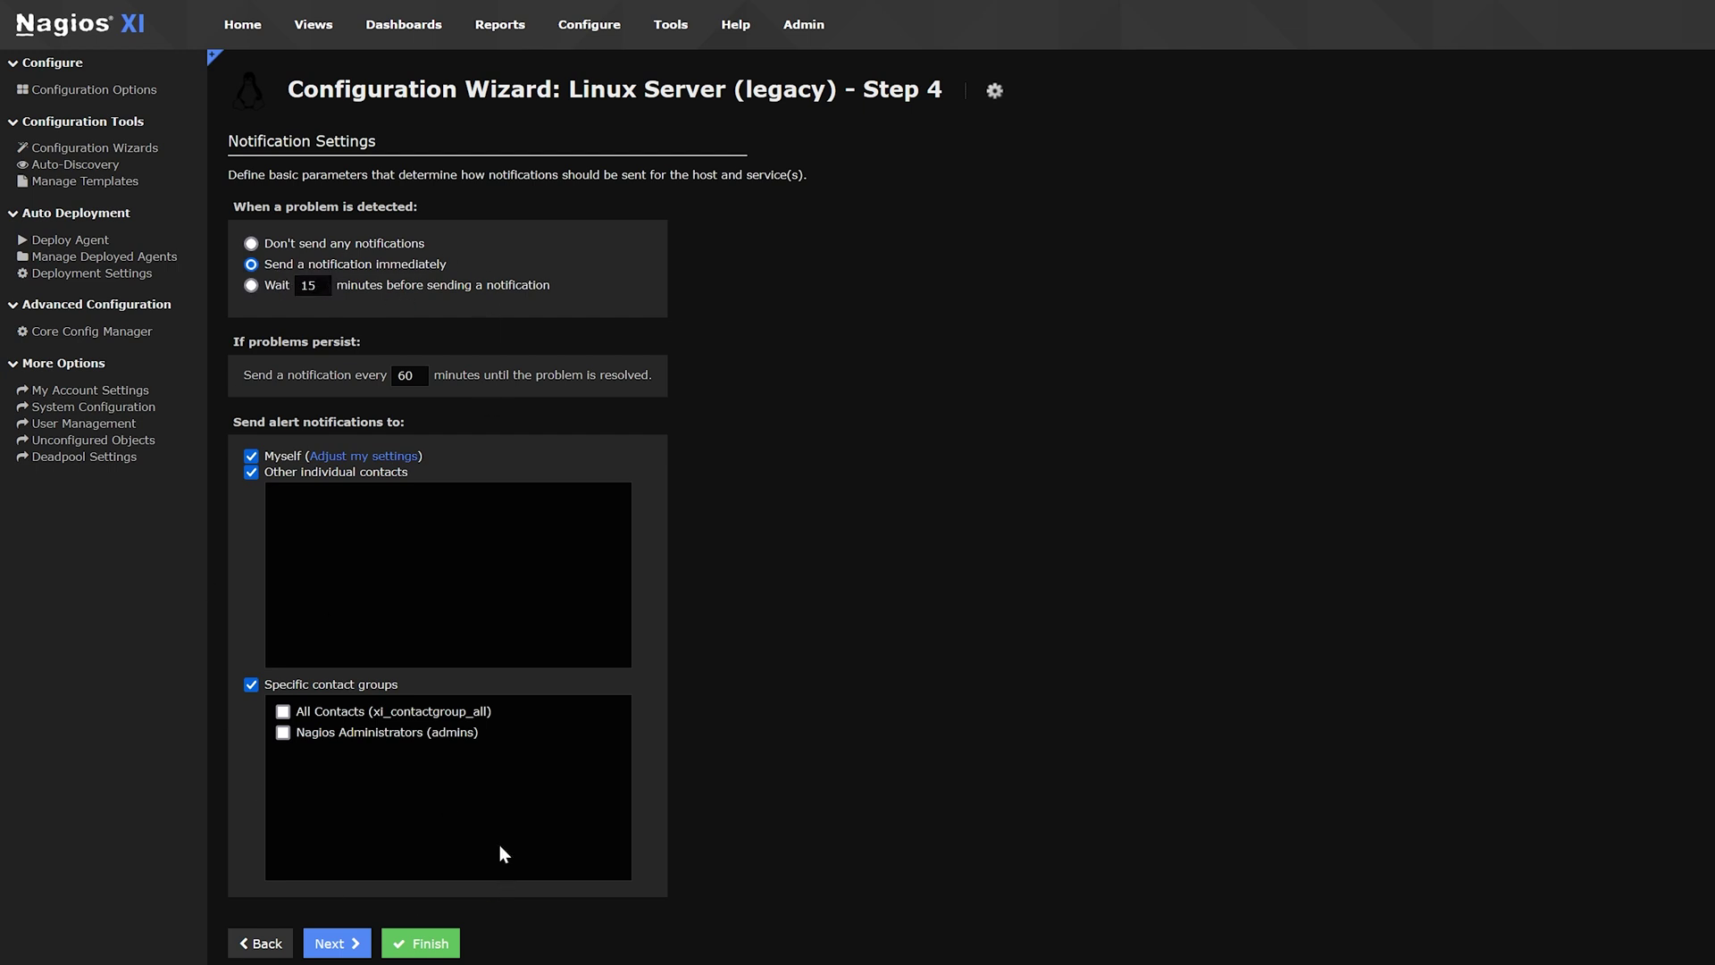
left_click(433, 949)
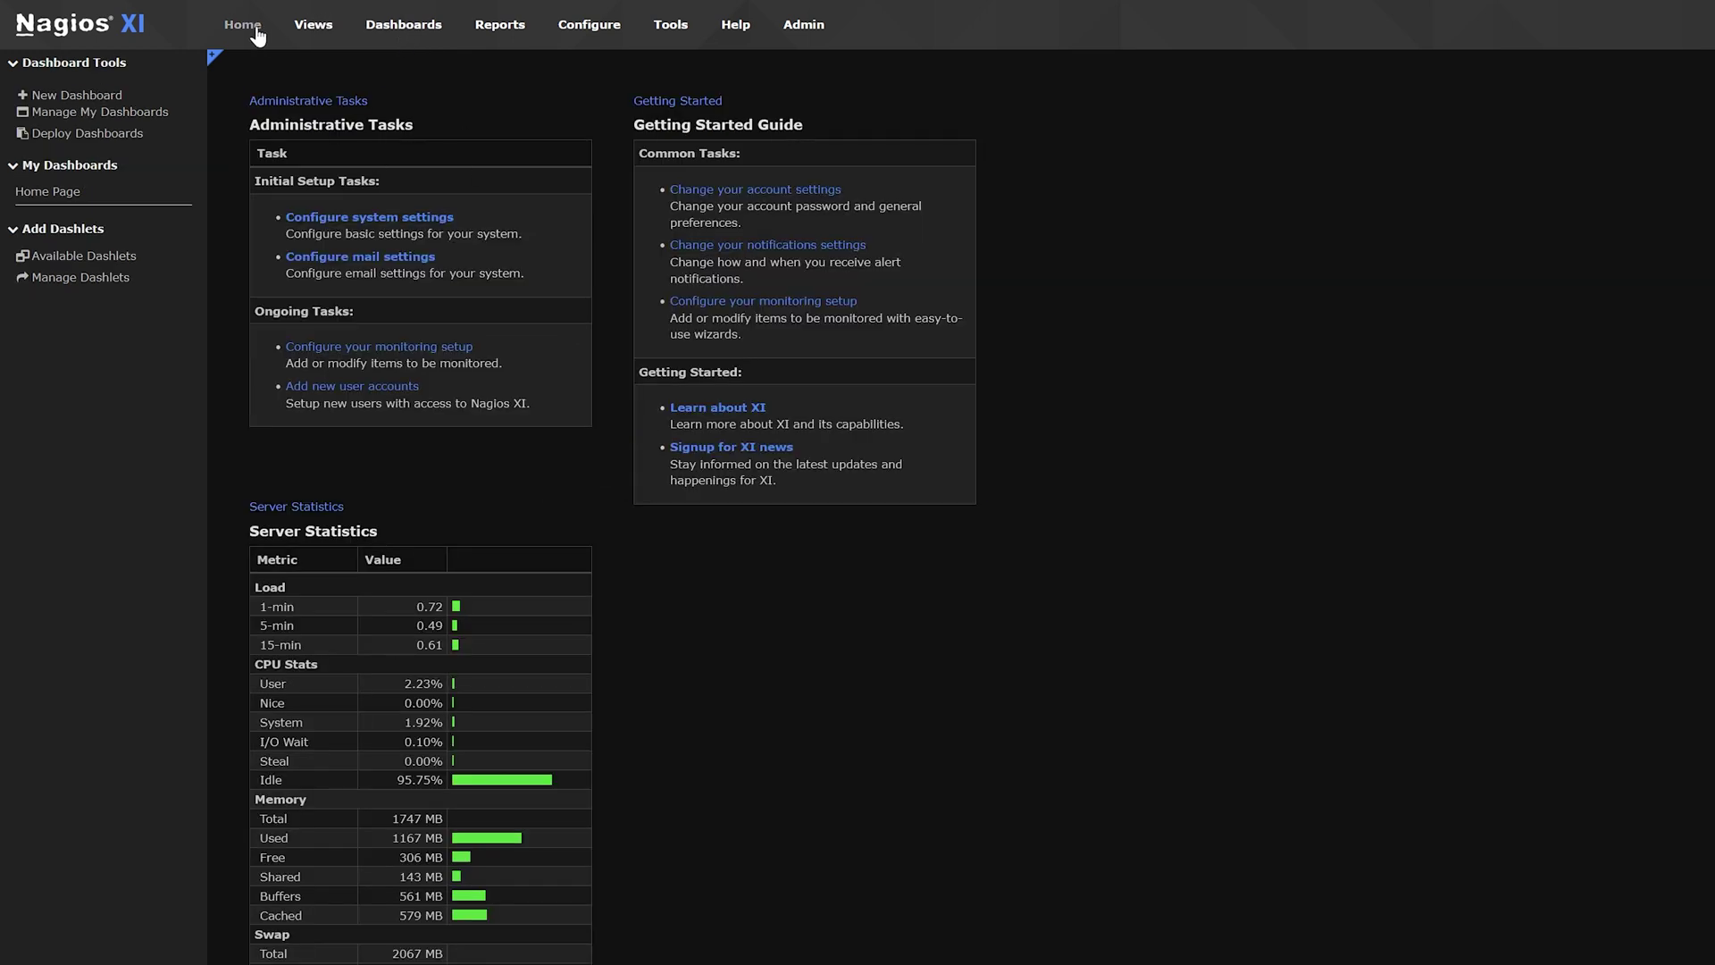
- Open Test Linux from the Up hosts list and view its eight services, all Ok
left_click(249, 27)
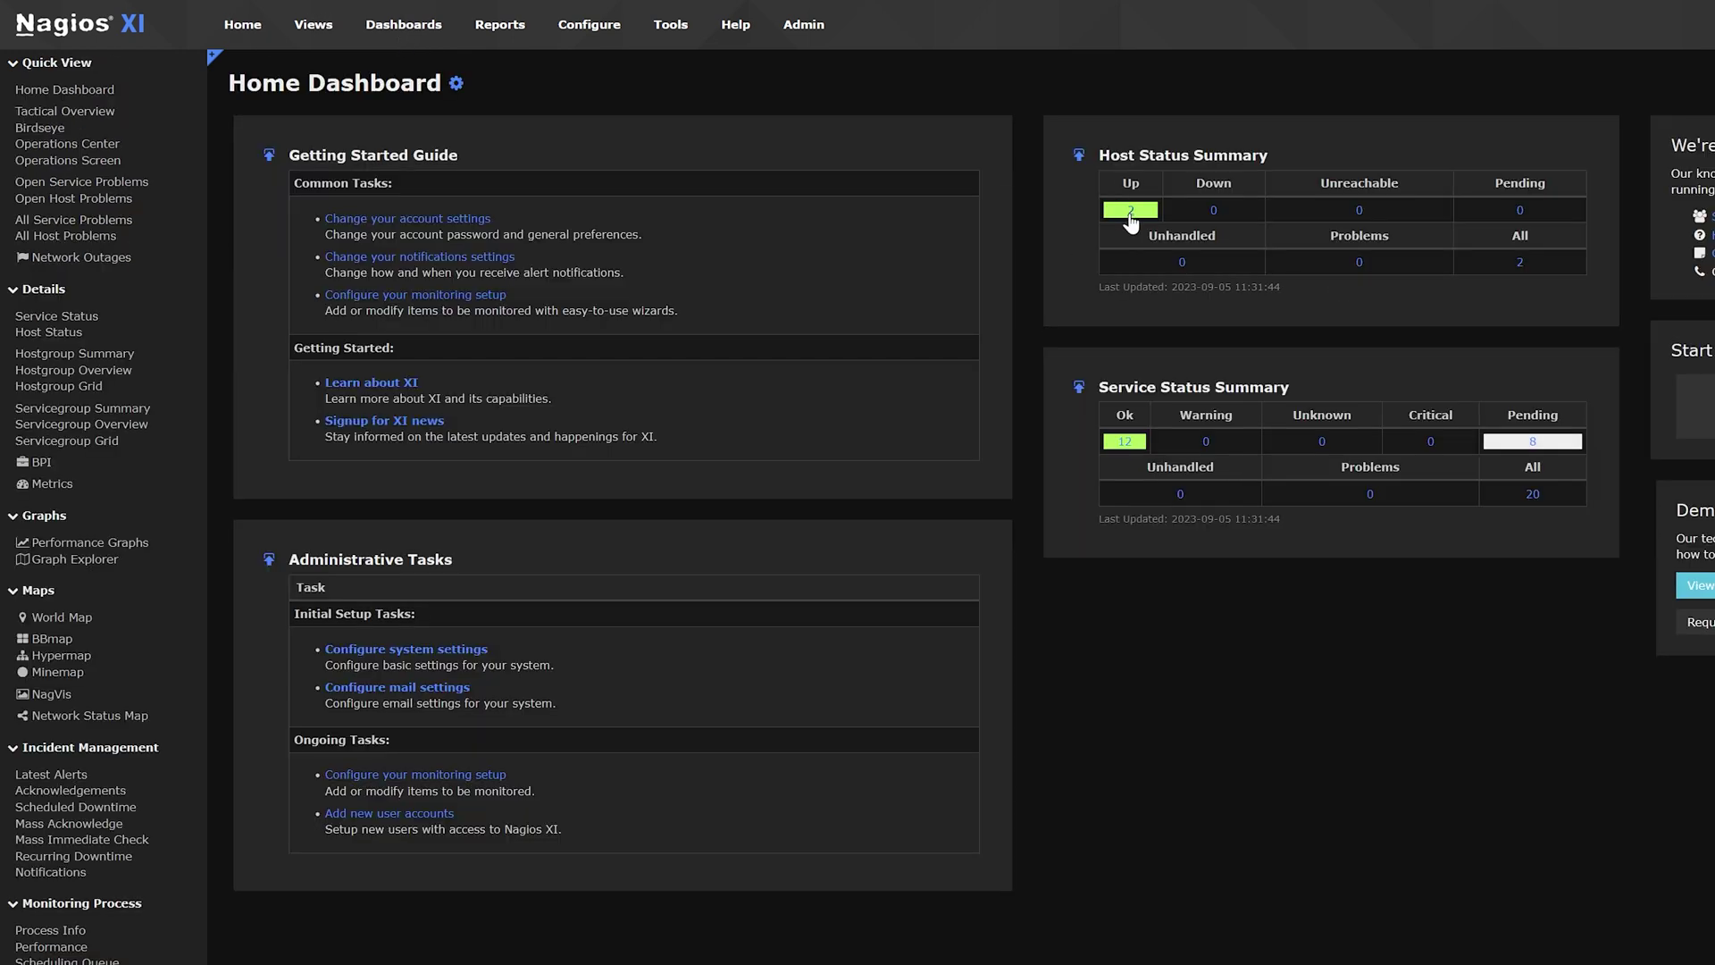
left_click(1128, 212)
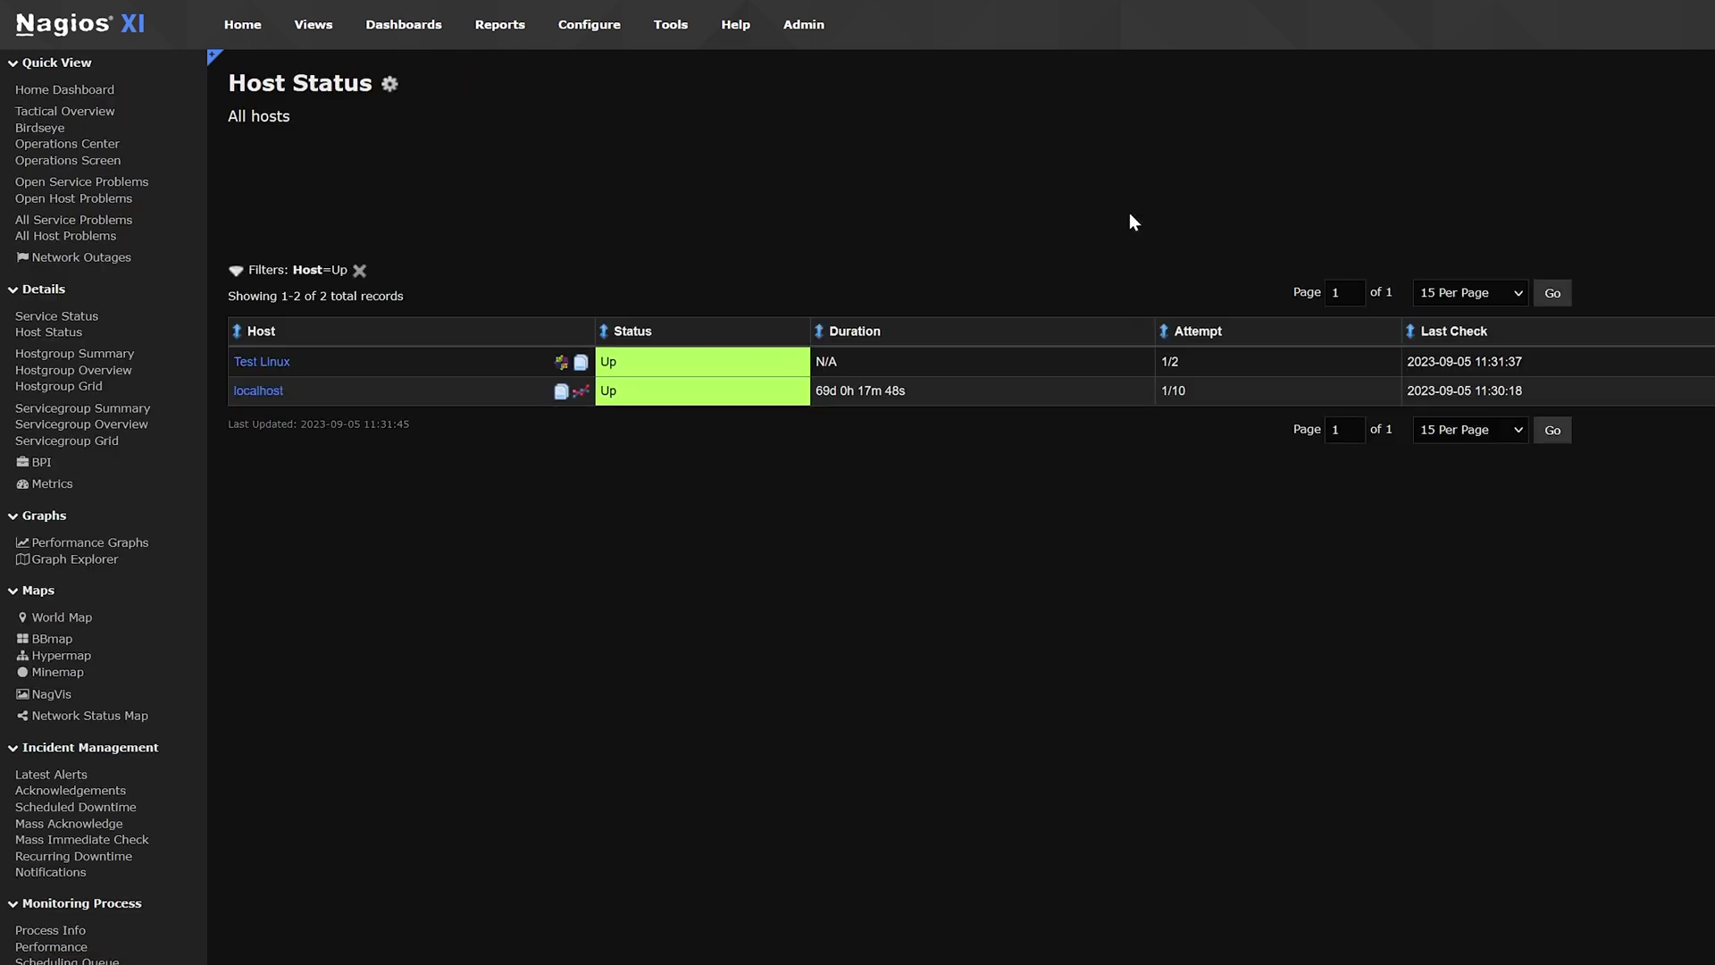
left_click(261, 363)
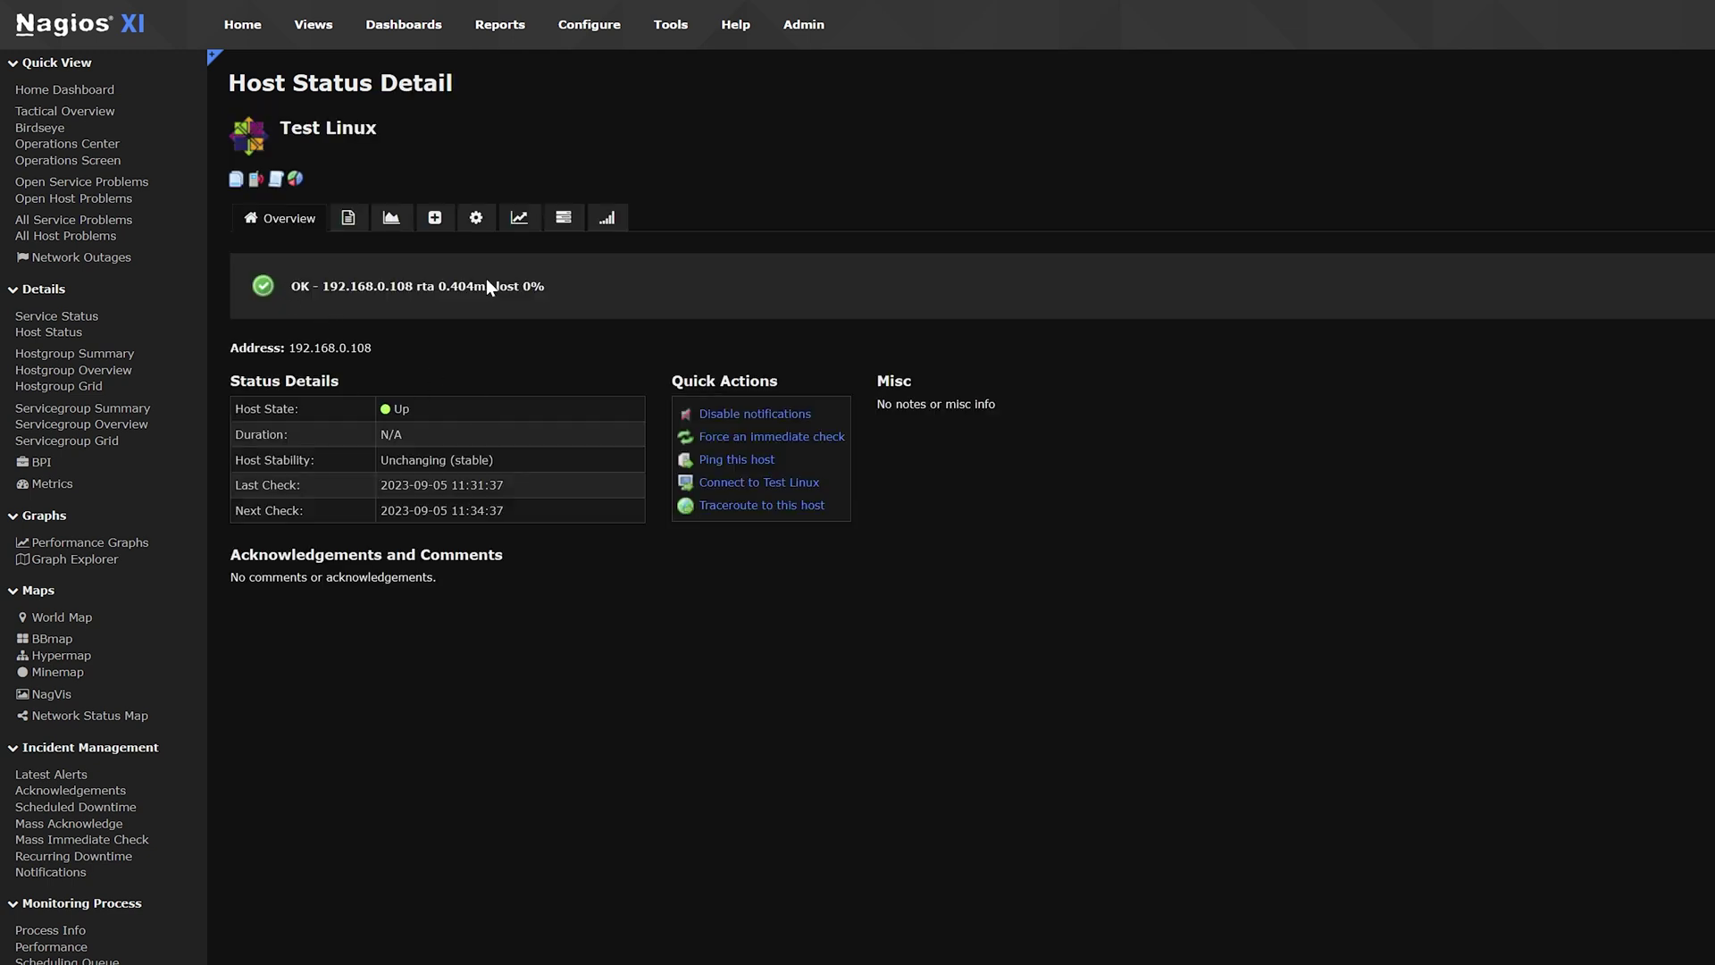
left_click(349, 221)
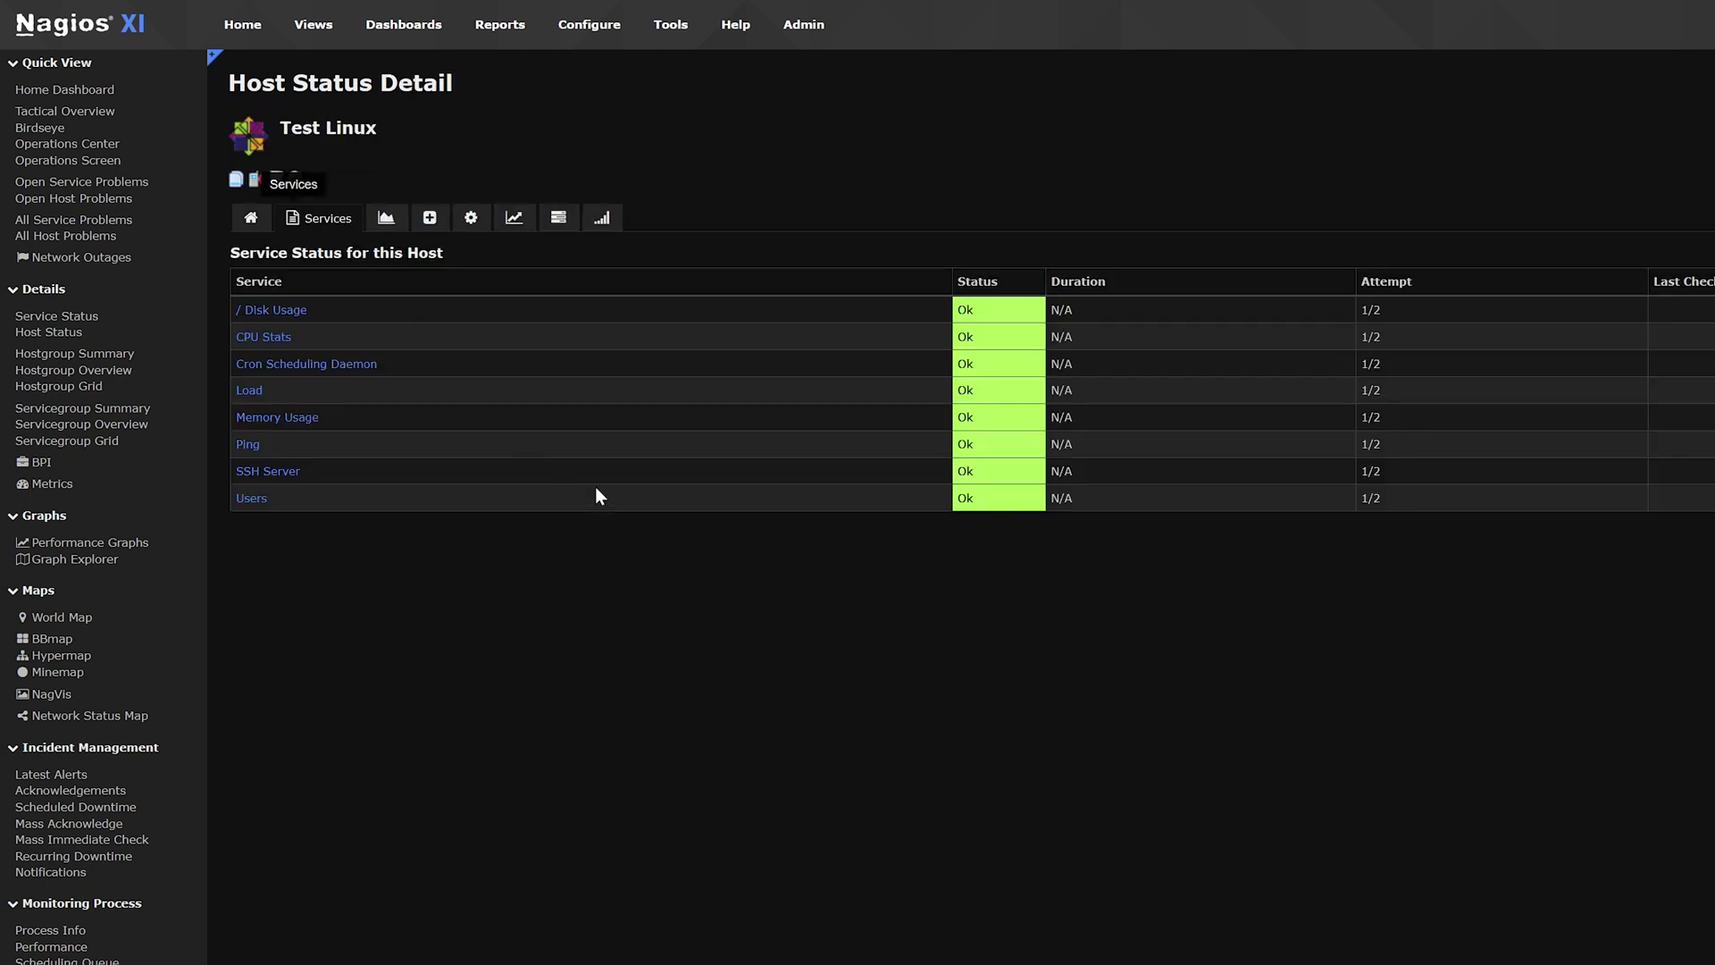